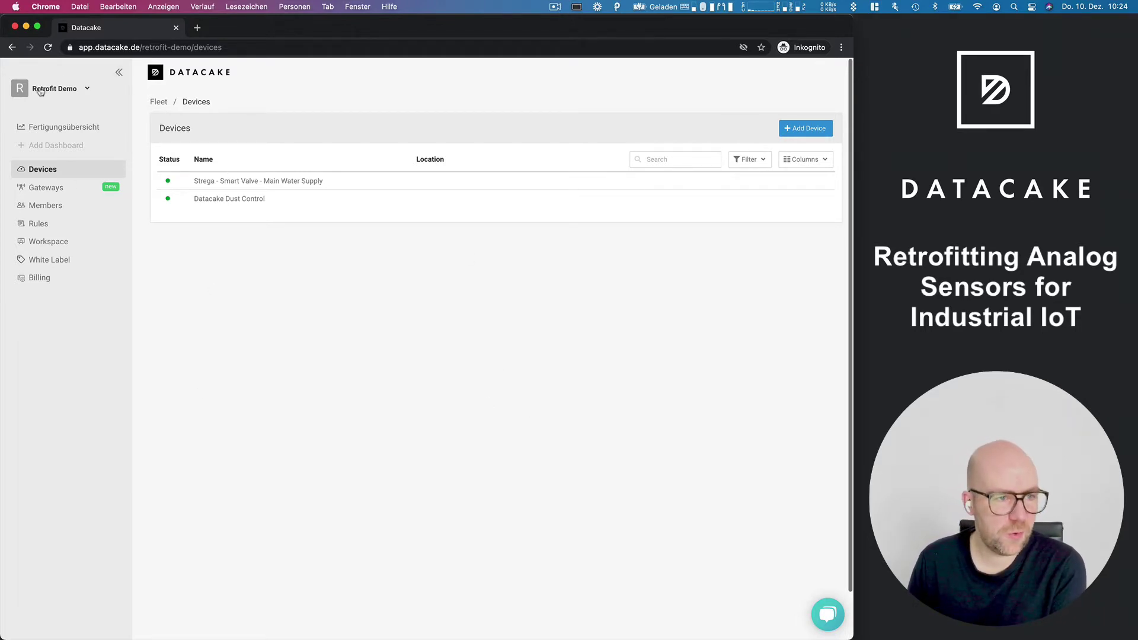
Look over the workspace options and the Fertigungsübersicht dashboard, then return to the device list
{"action": "left_click", "coordinate": [66, 94]}
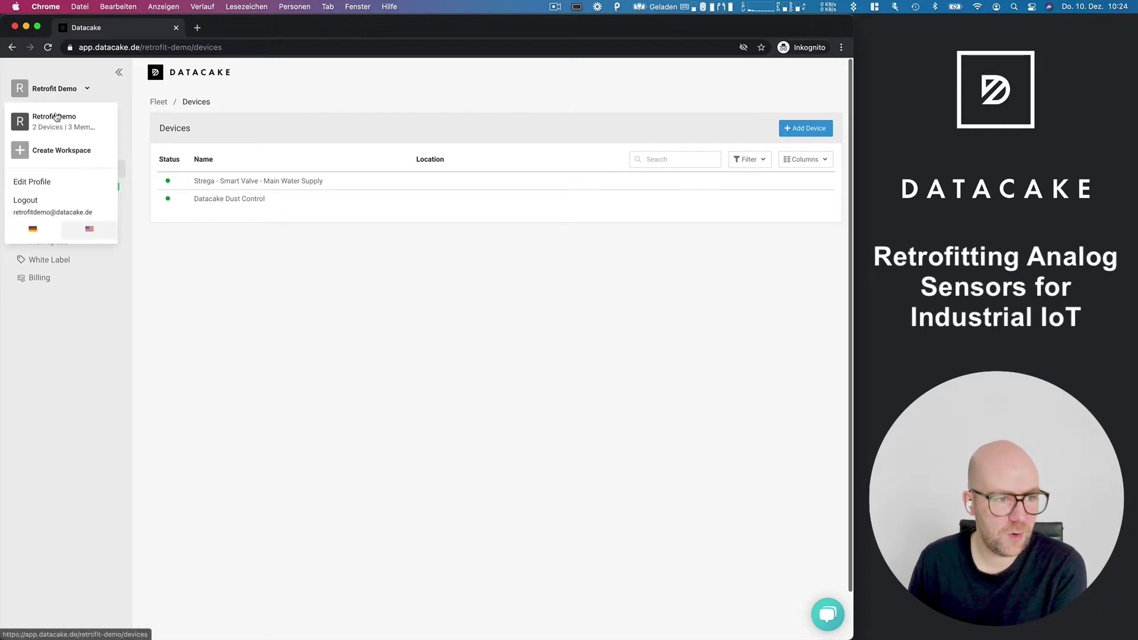
{"action": "left_click", "coordinate": [266, 221]}
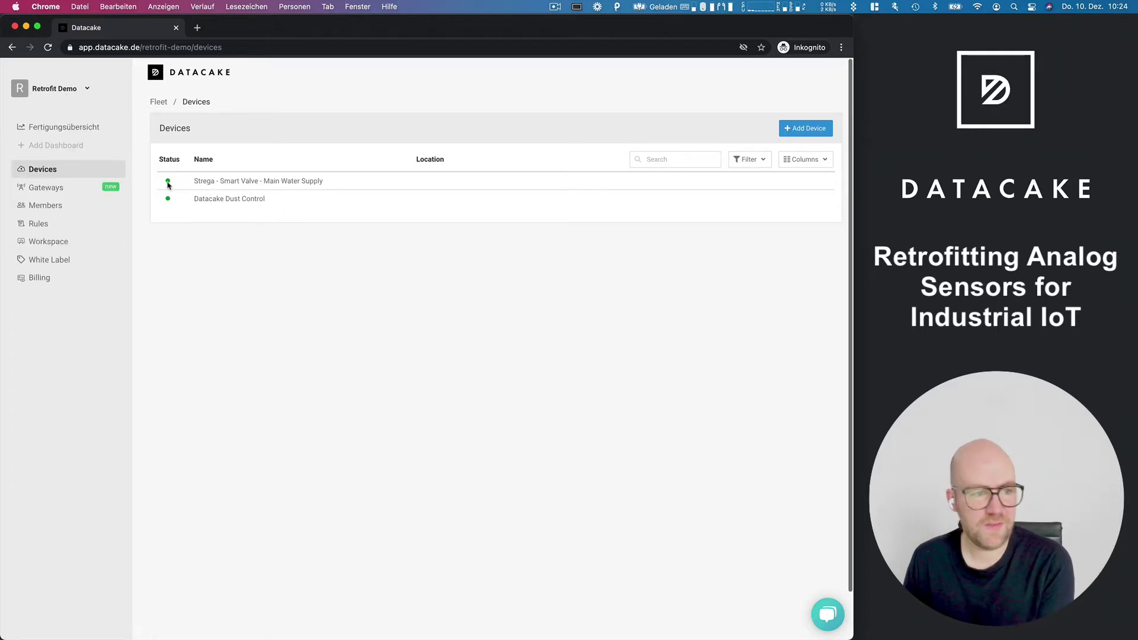
{"action": "left_click", "coordinate": [94, 128]}
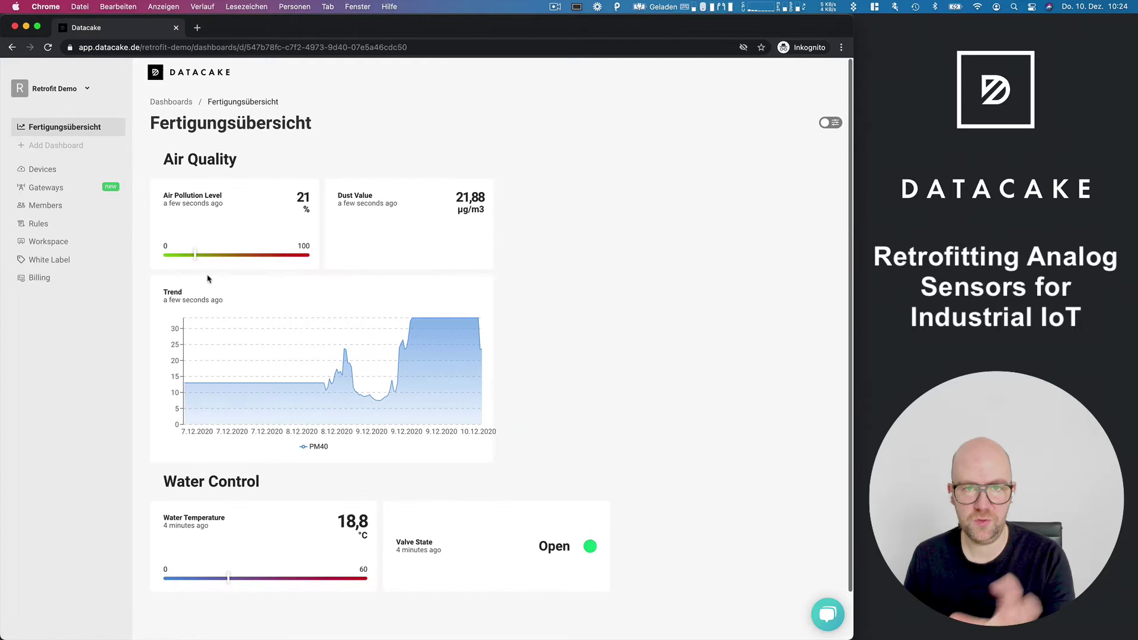
{"action": "left_click", "coordinate": [61, 177]}
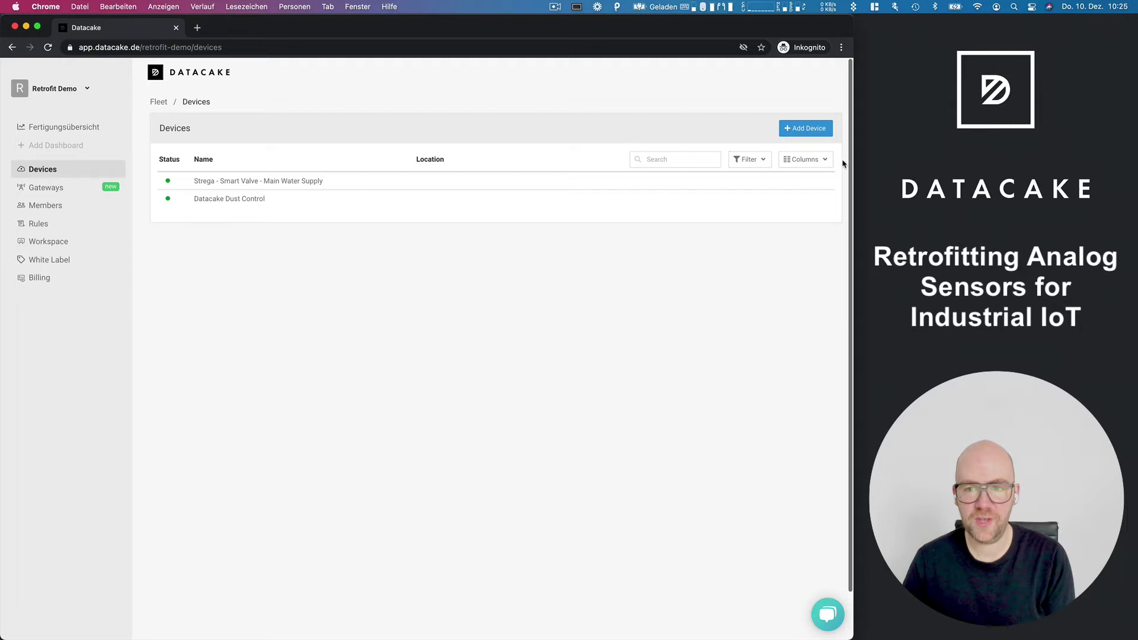
Start a new Dragino LT-22222-L device on The Things Network with the Free plan
{"action": "left_click", "coordinate": [817, 129]}
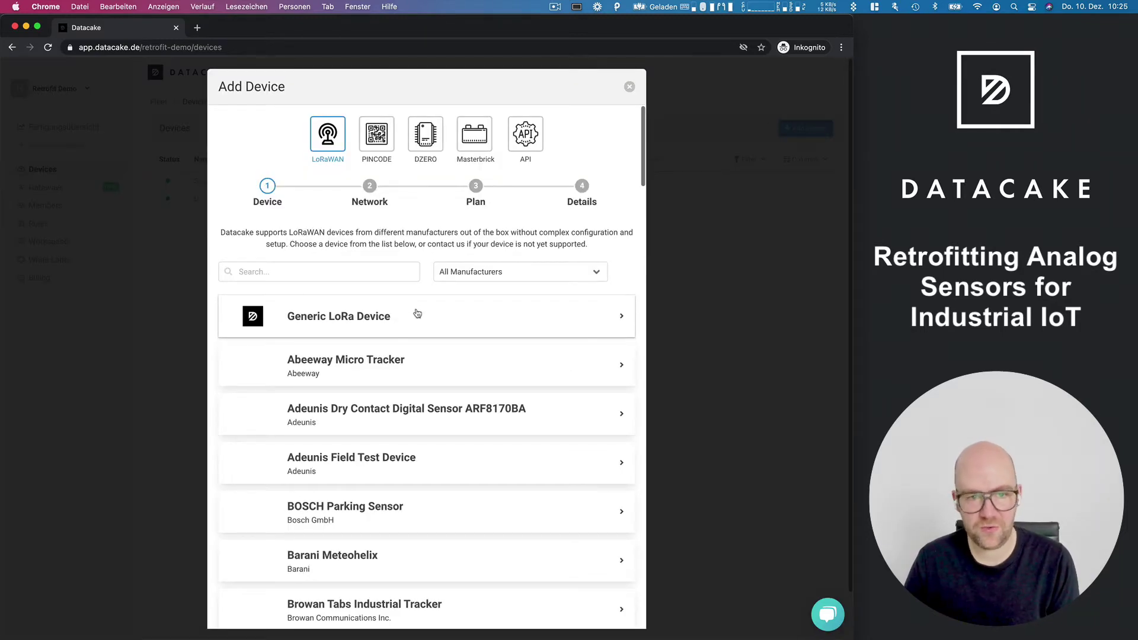
{"action": "left_click", "coordinate": [385, 270]}
{"action": "type", "text": "lt"}
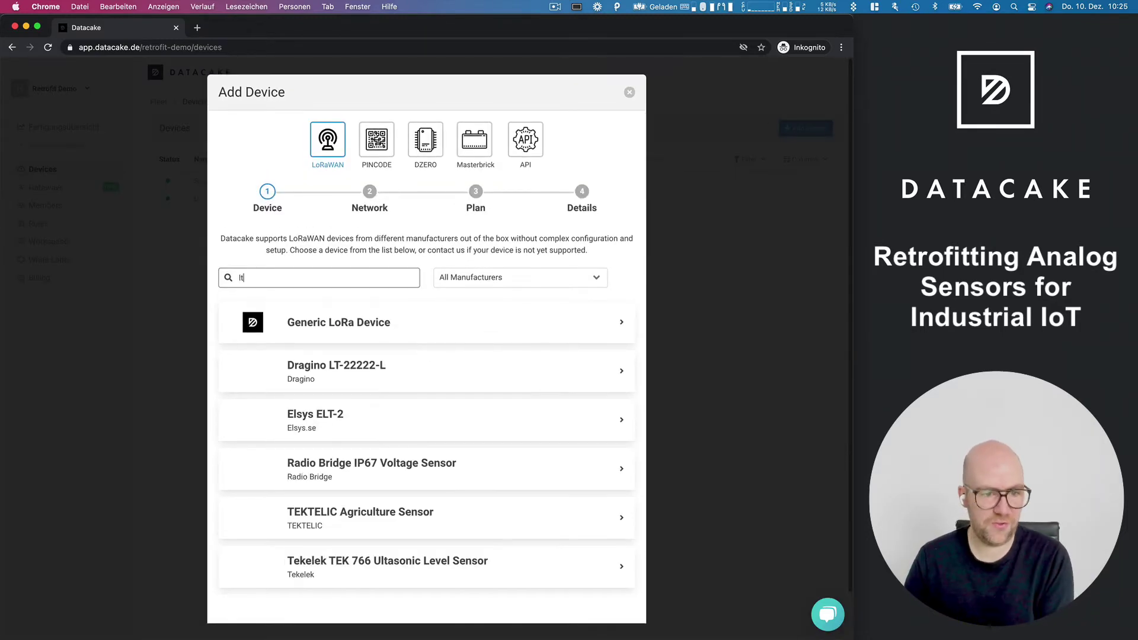
{"action": "left_click", "coordinate": [398, 371]}
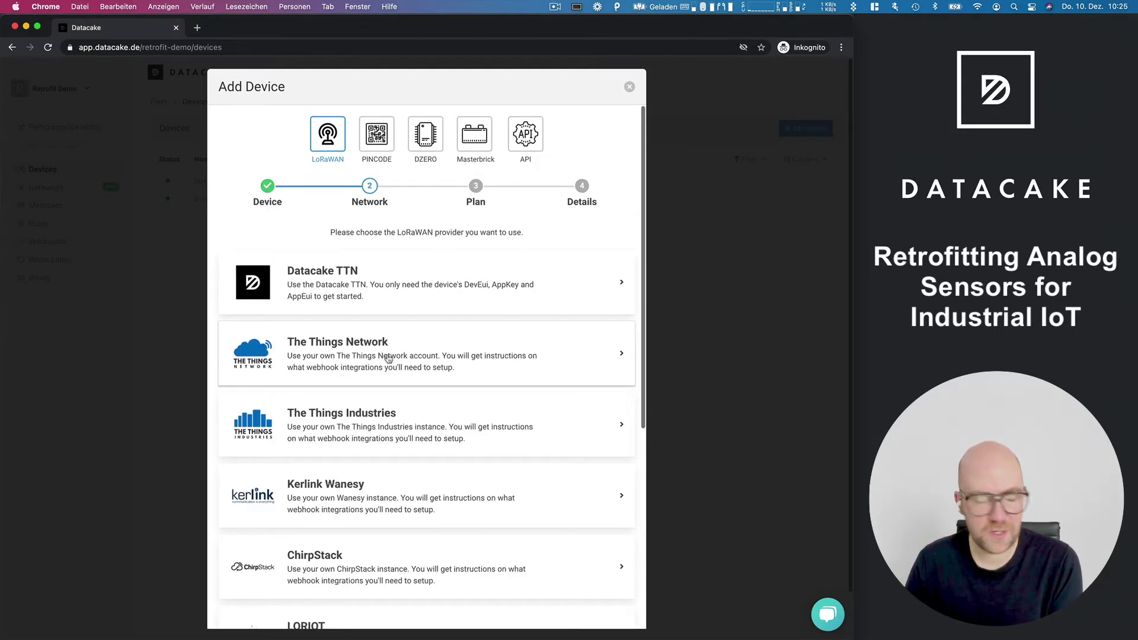
{"action": "left_click", "coordinate": [385, 360]}
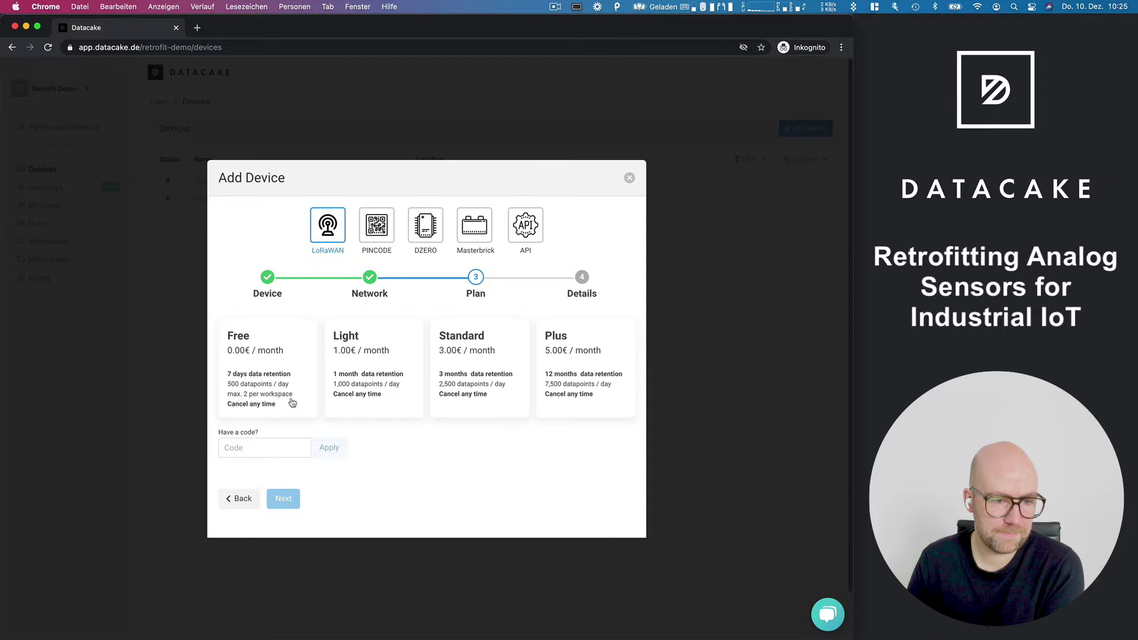
{"action": "left_click", "coordinate": [293, 403]}
{"action": "left_click", "coordinate": [290, 497]}
Name the device 'TT22222 Gateway', paste its Device EUI, and add it
{"action": "left_click", "coordinate": [298, 329]}
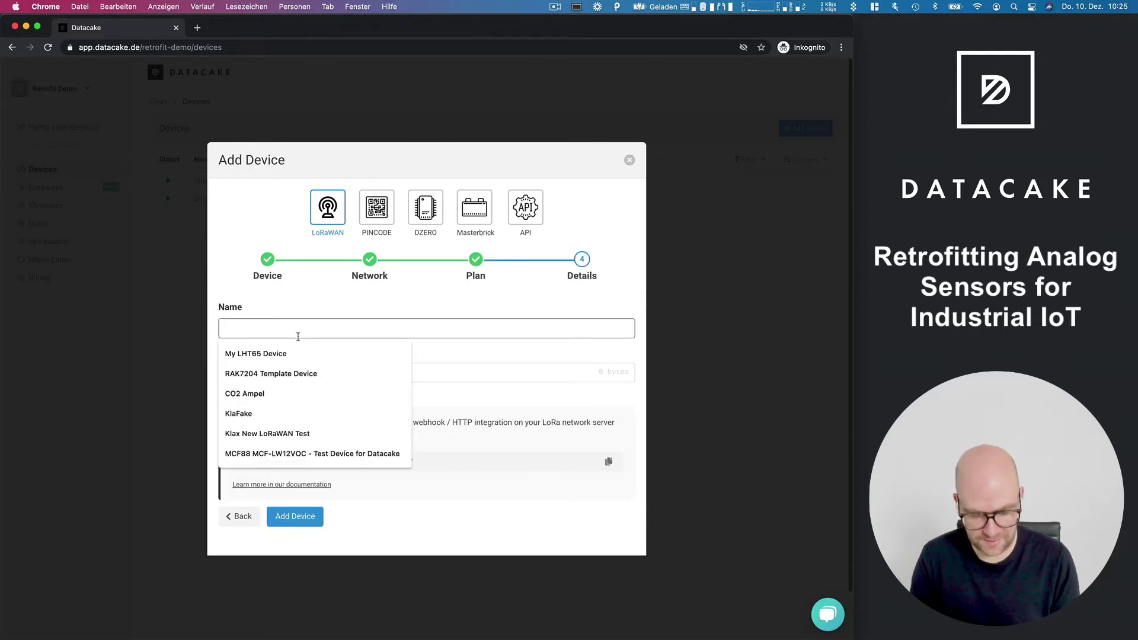
{"action": "type", "text": "T2"}
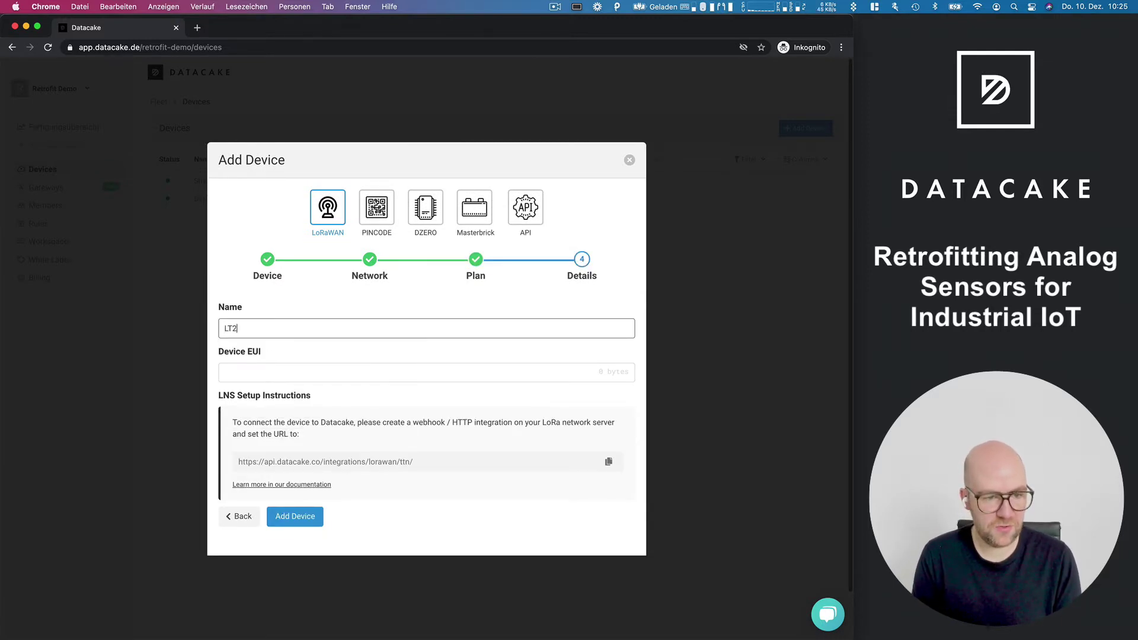
{"action": "type", "text": "T22222 Gateway"}
{"action": "key", "text": "Tab"}
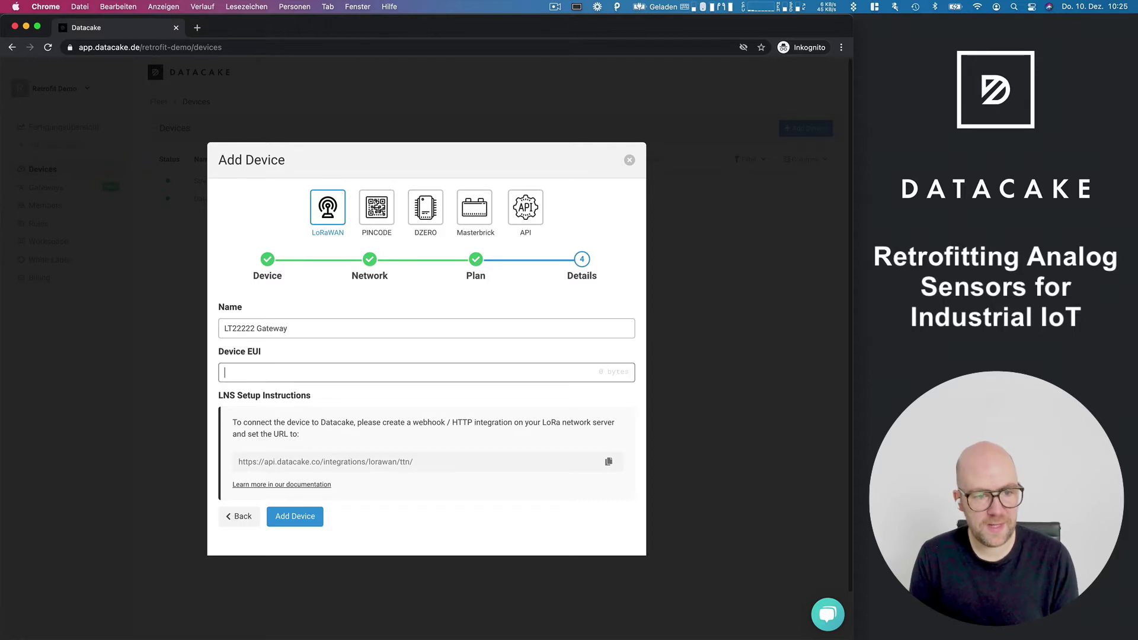
{"action": "key", "text": "ctrl+v"}
{"action": "left_click", "coordinate": [301, 516]}
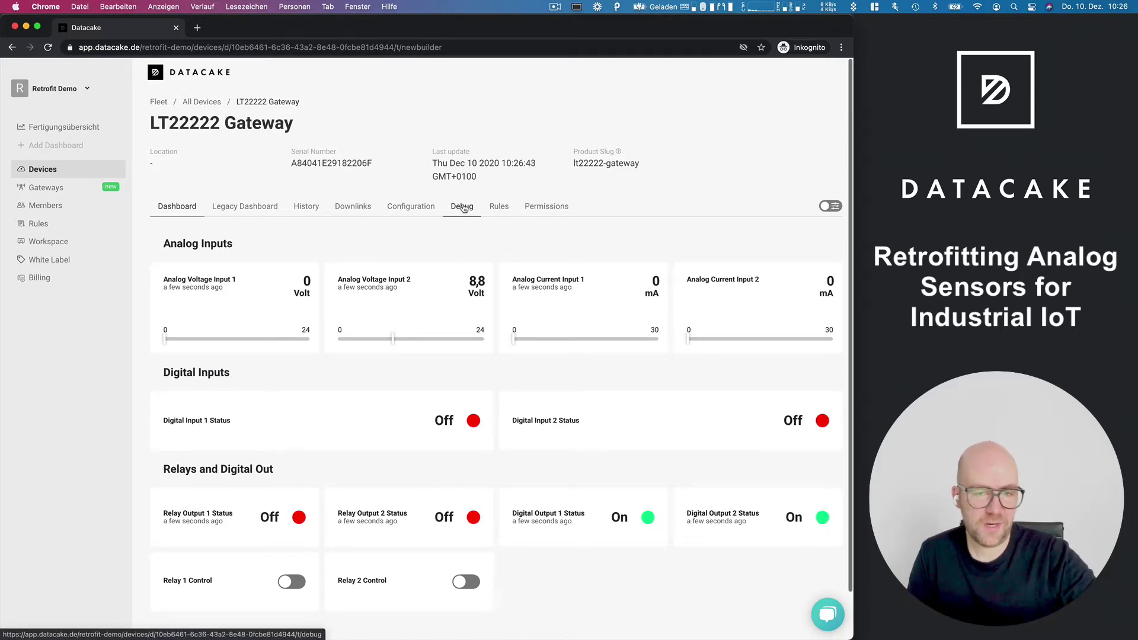
Highlight the 8,8 Volt reading on the Analog Voltage Input 2 card
{"action": "left_click_drag", "start_coordinate": [468, 282], "coordinate": [494, 286]}
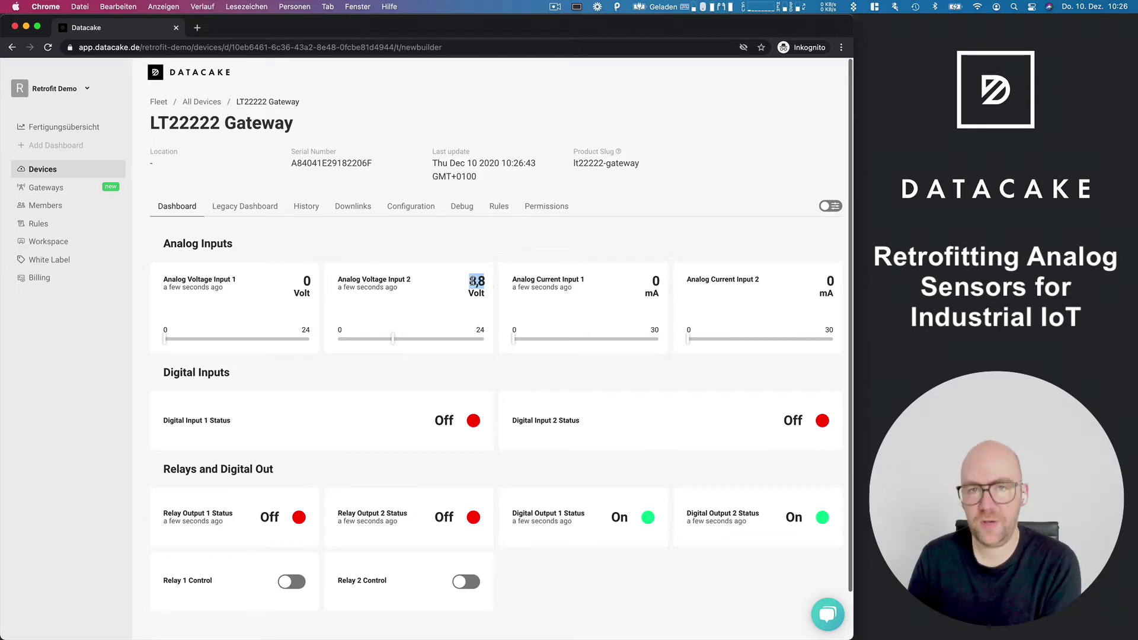
In the device configuration, add a mapping field based on Analog Voltage Input 2
{"action": "left_click", "coordinate": [411, 206]}
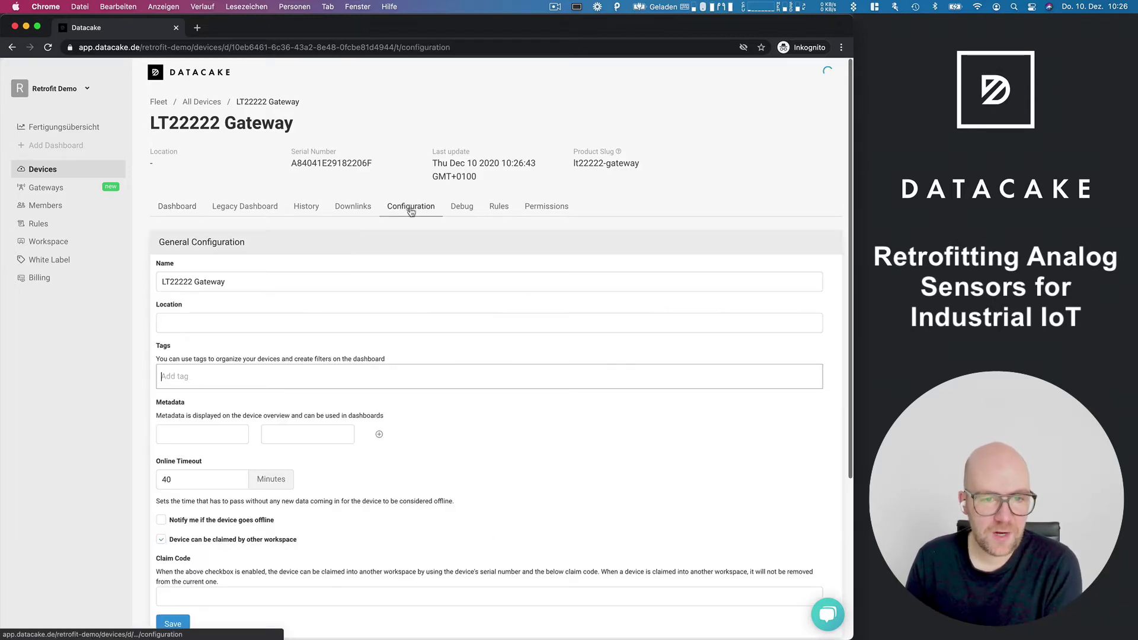
{"action": "scroll", "coordinate": [618, 398], "scroll_direction": "down", "scroll_amount": 5}
{"action": "scroll", "coordinate": [618, 398], "scroll_direction": "down", "scroll_amount": 5}
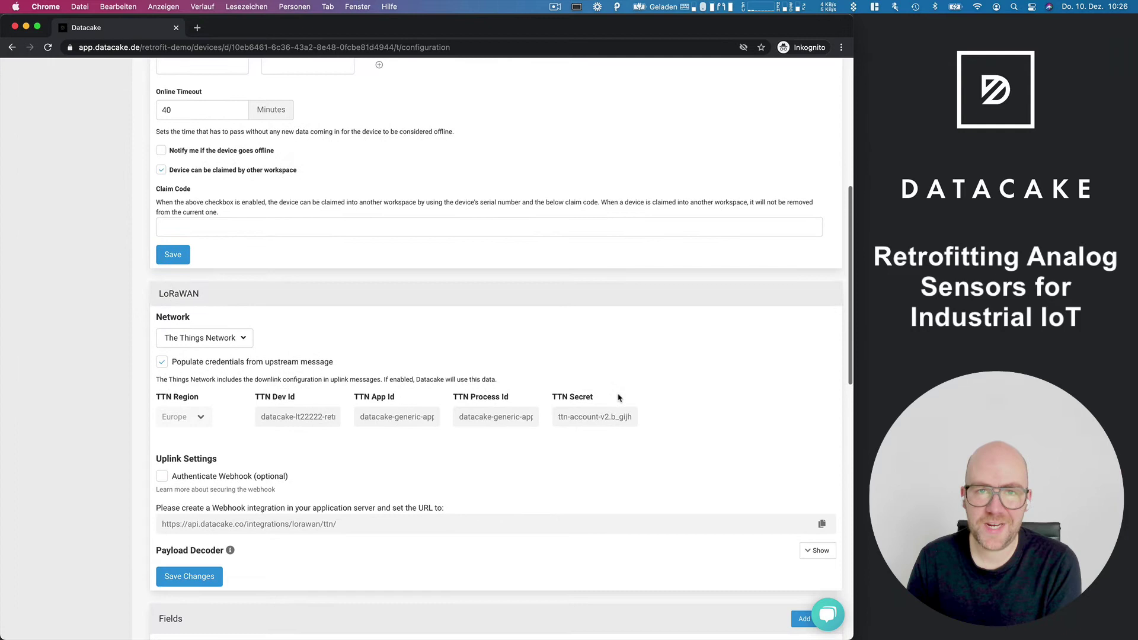
{"action": "scroll", "coordinate": [619, 406], "scroll_direction": "down", "scroll_amount": 2}
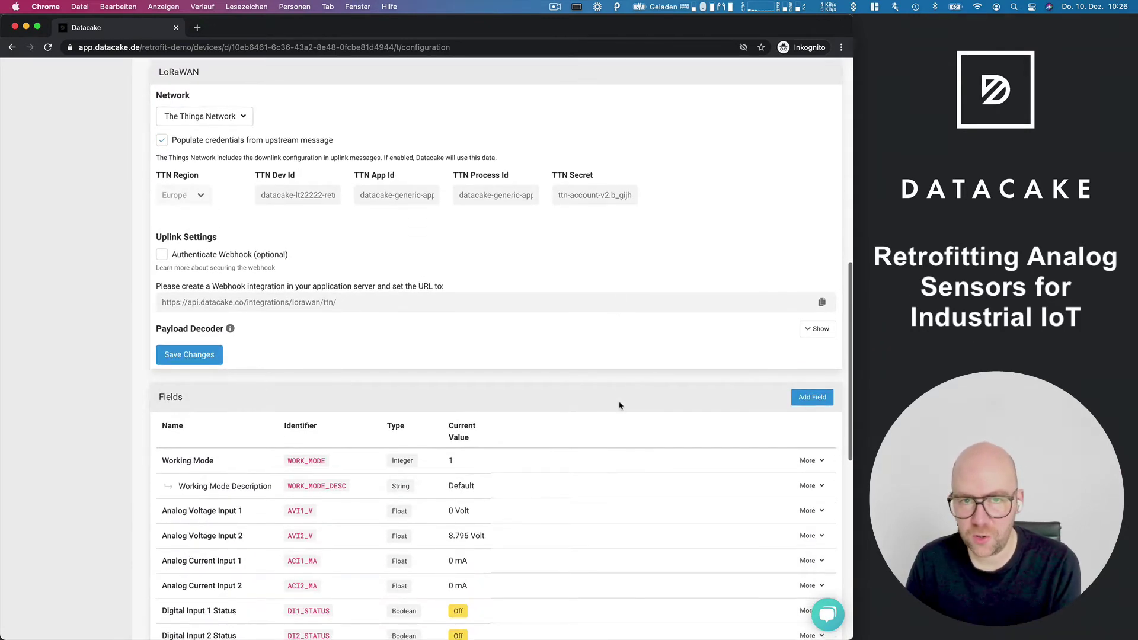
{"action": "scroll", "coordinate": [618, 448], "scroll_direction": "down", "scroll_amount": 2}
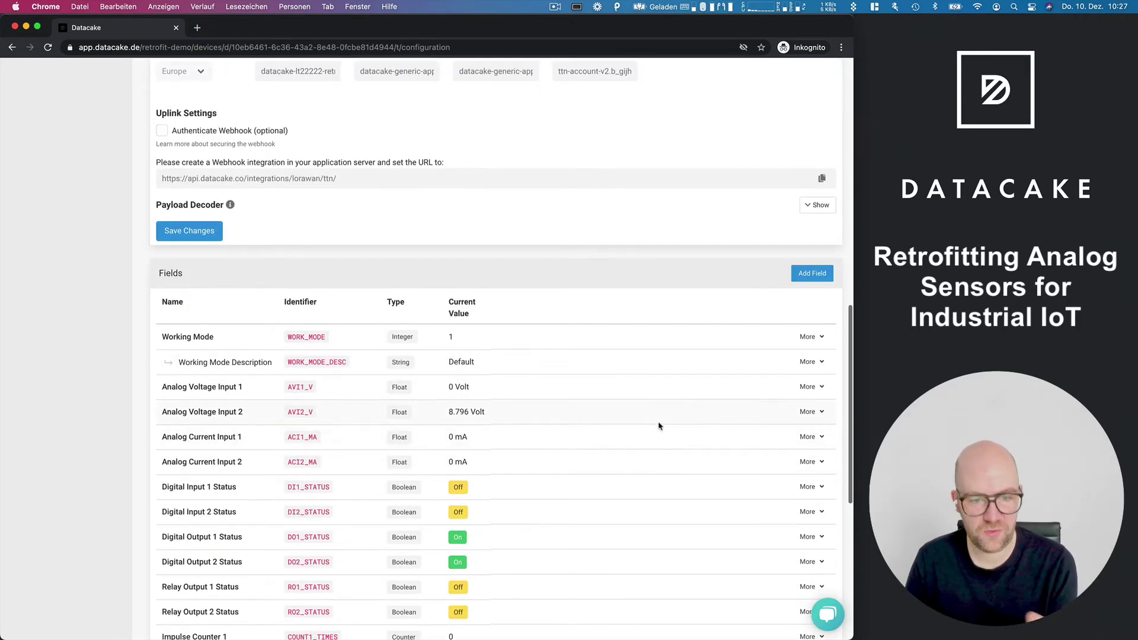
{"action": "left_click", "coordinate": [830, 413]}
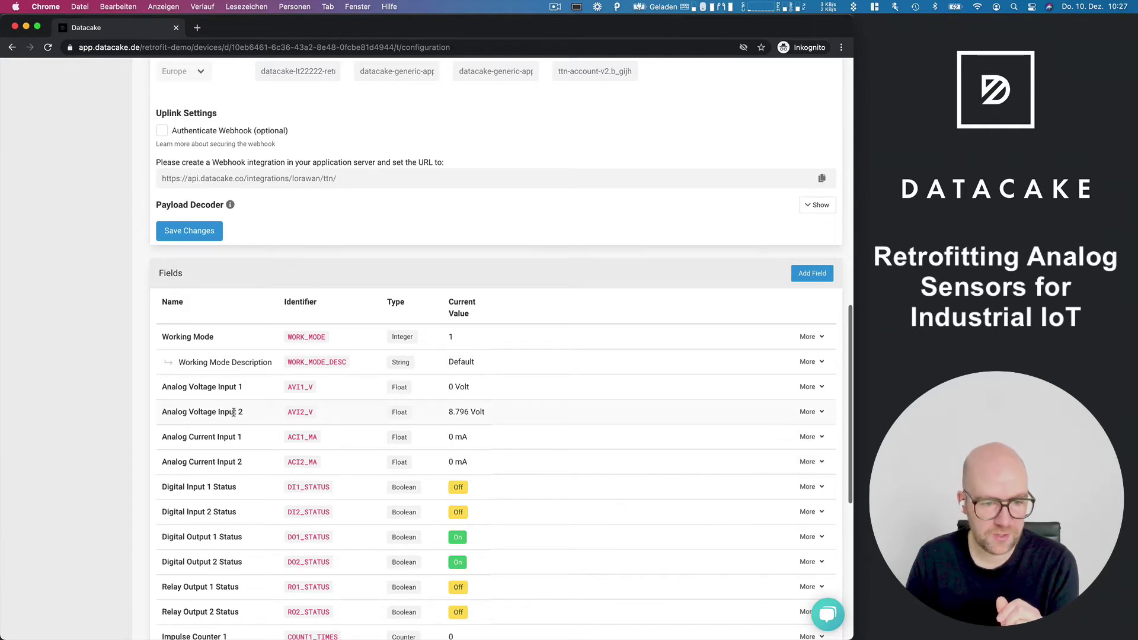
{"action": "mouse_move", "coordinate": [821, 420]}
{"action": "left_click", "coordinate": [793, 472]}
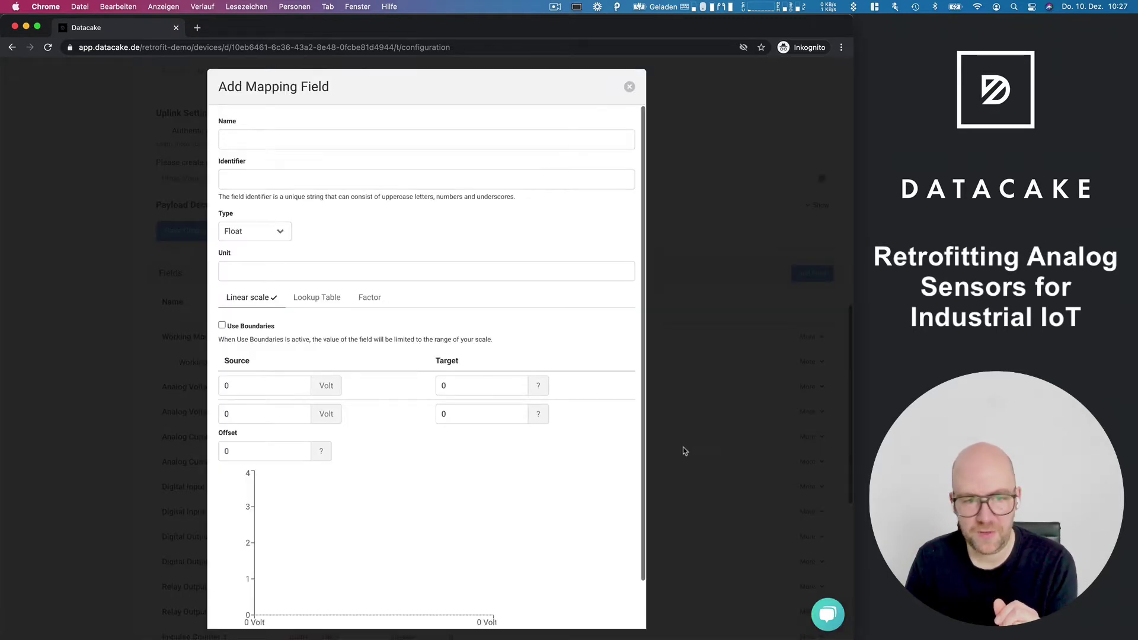
Map Source 0–10 to Target 0–350 with the unit Bar
{"action": "left_click", "coordinate": [280, 384]}
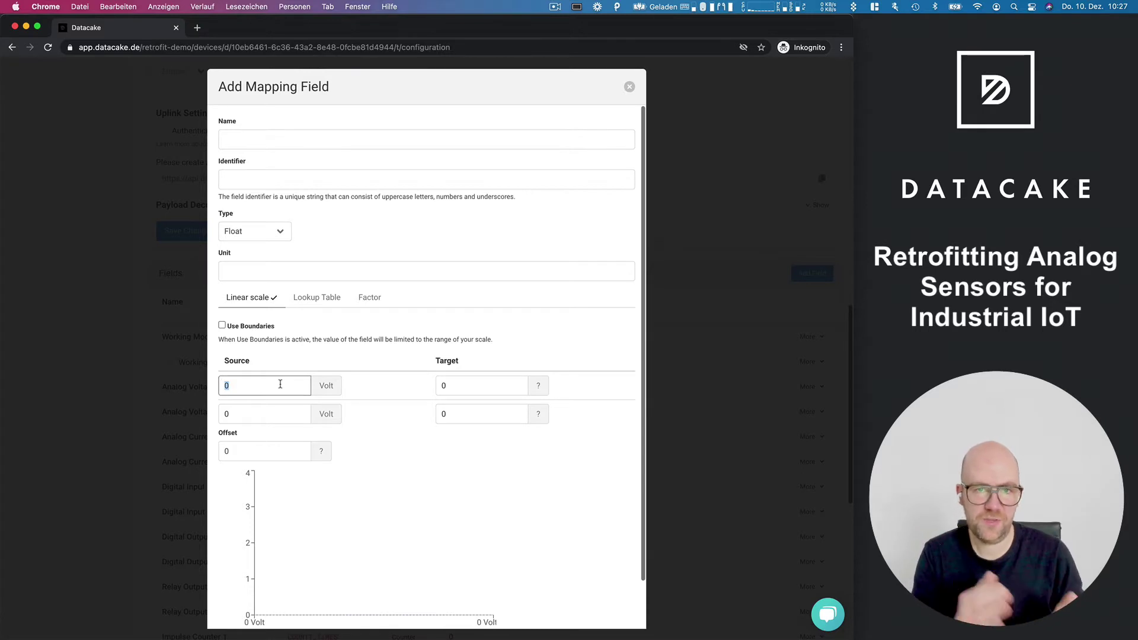
{"action": "left_click", "coordinate": [249, 418]}
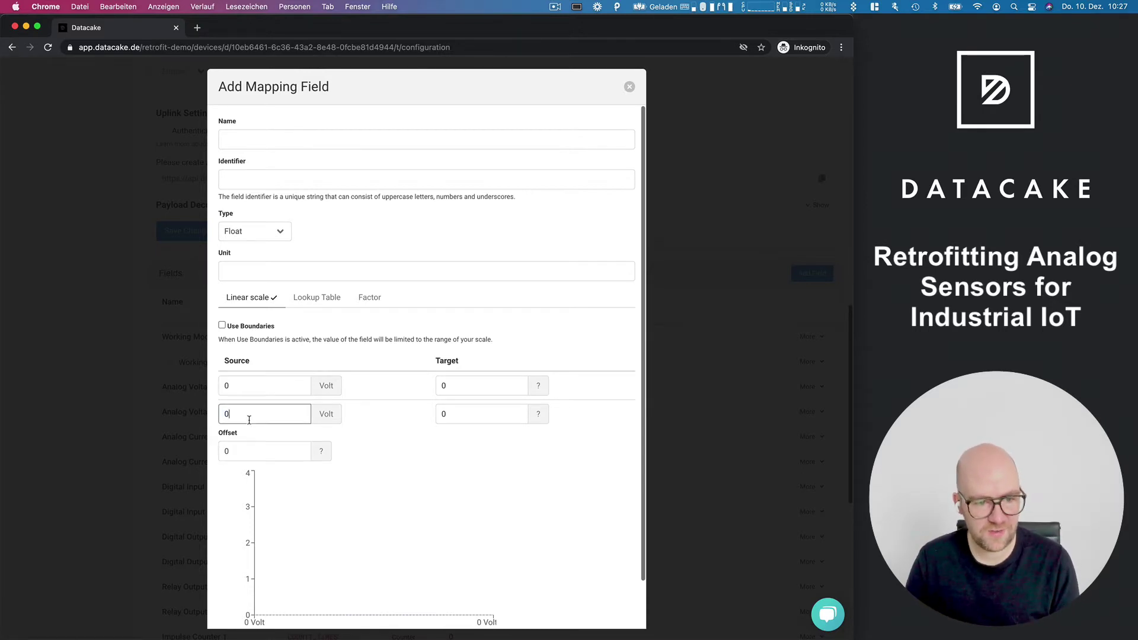
{"action": "type", "text": "10"}
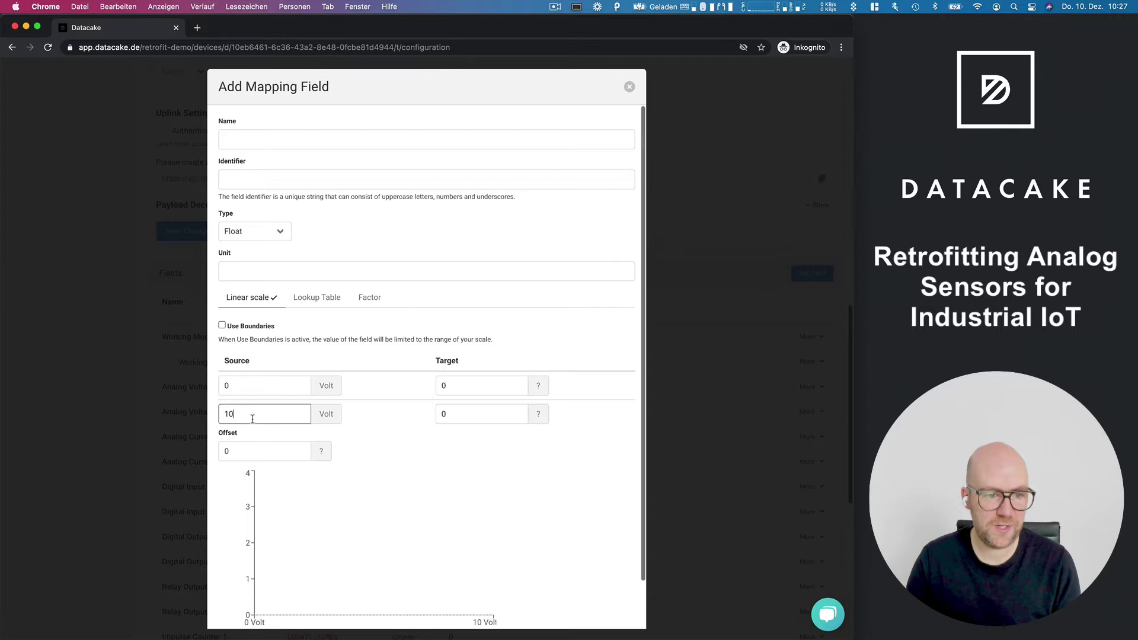
{"action": "left_click", "coordinate": [253, 385]}
{"action": "left_click", "coordinate": [466, 381]}
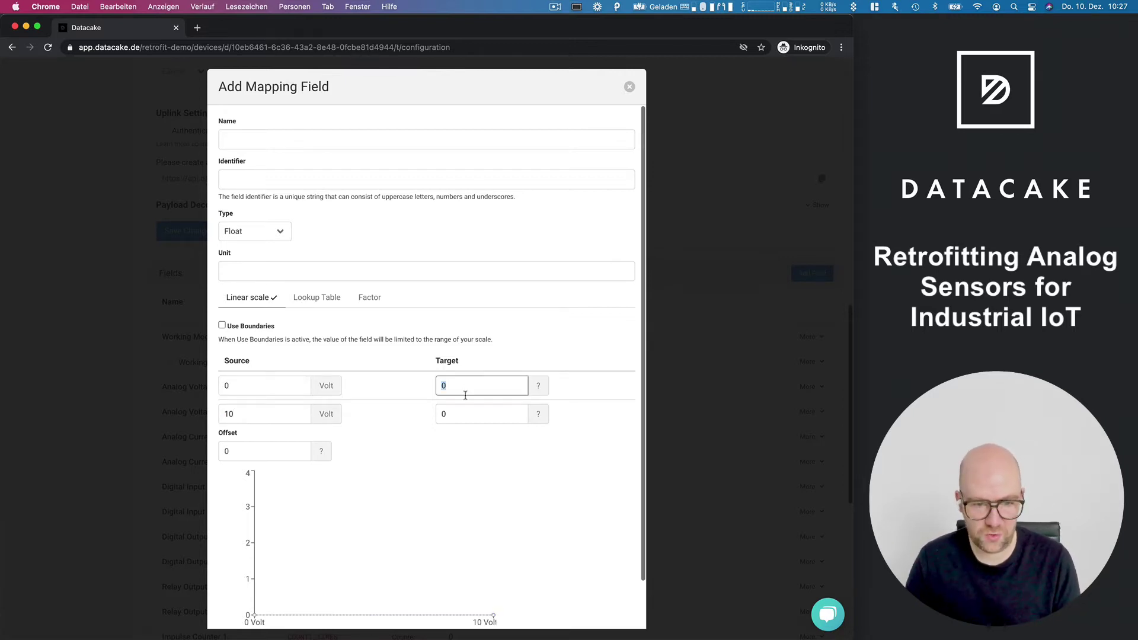
{"action": "left_click", "coordinate": [464, 415]}
{"action": "type", "text": "350"}
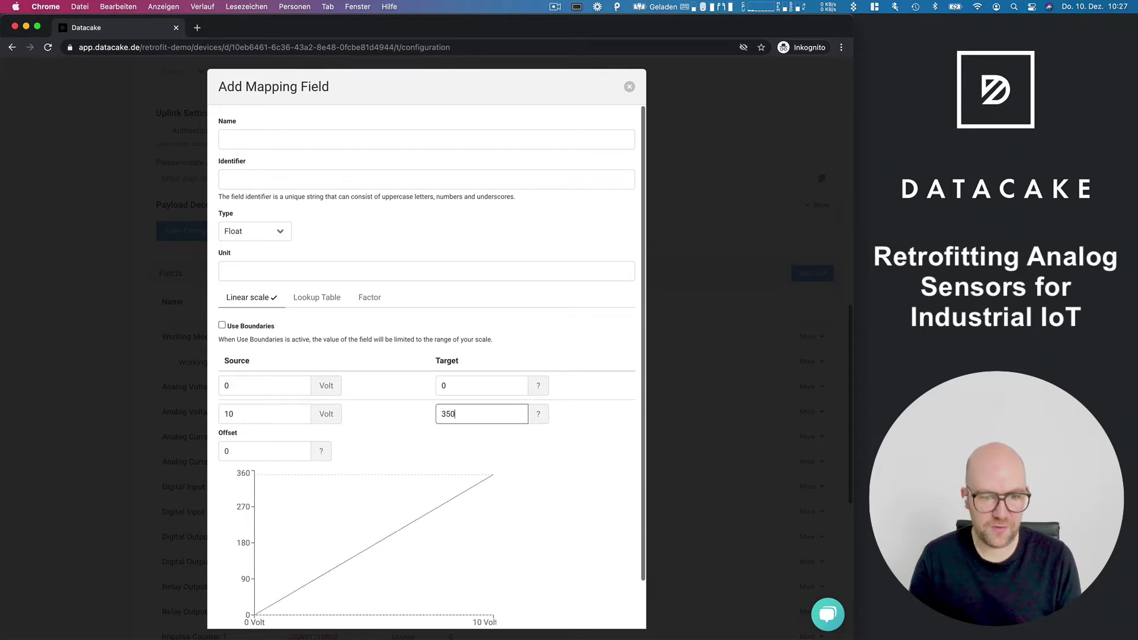
{"action": "left_click", "coordinate": [282, 270]}
{"action": "type", "text": "Var"}
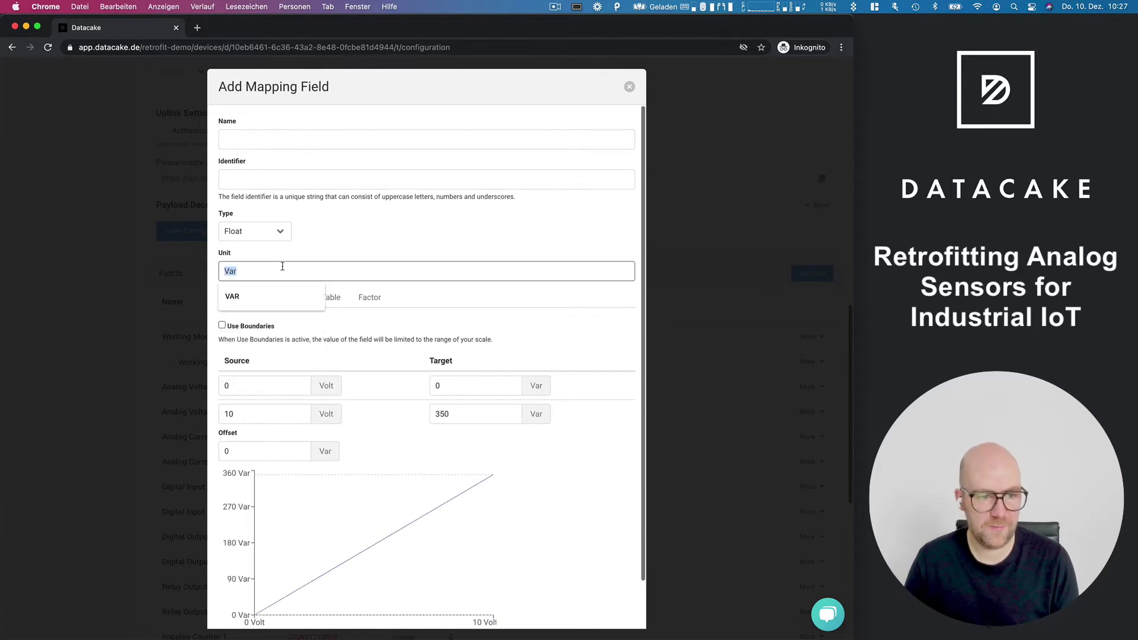
{"action": "key", "text": "BackSpace"}
{"action": "key", "text": "BackSpace"}
{"action": "type", "text": "Bar"}
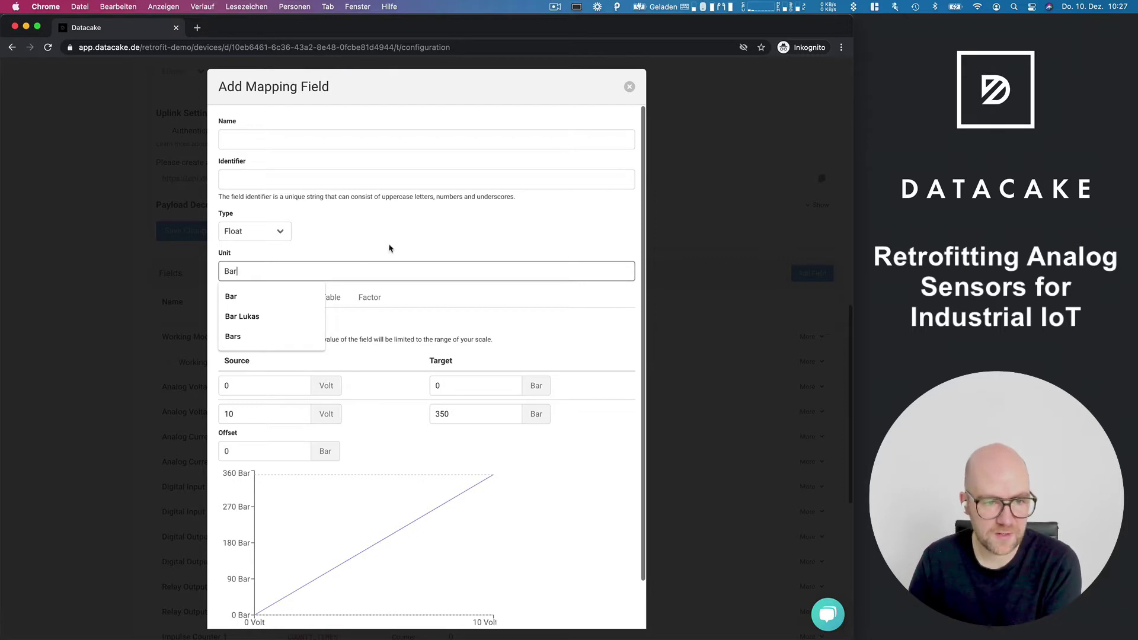
Name the mapping field 'Tank Fill Level' and save it
{"action": "left_click", "coordinate": [251, 140]}
{"action": "type", "text": "Tank "}
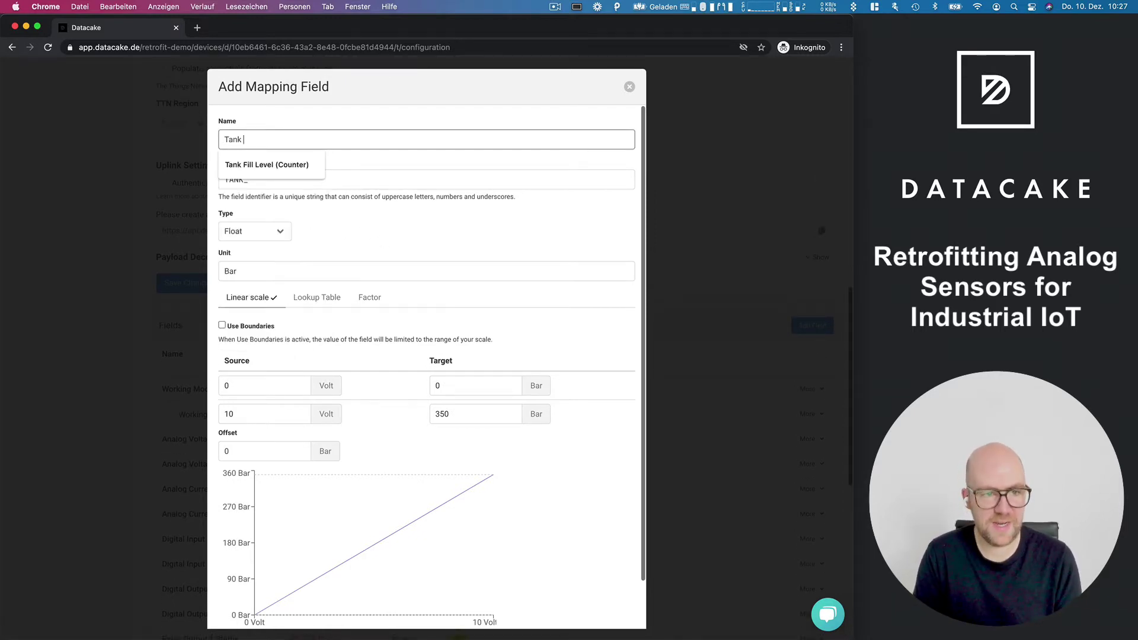
{"action": "type", "text": "Fill Level"}
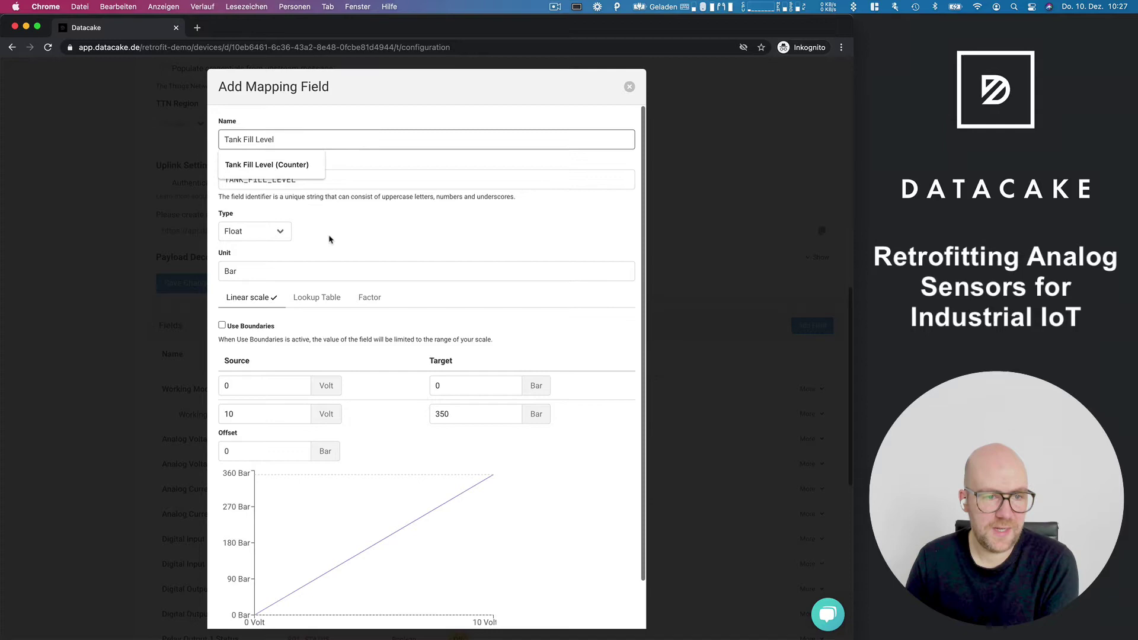
{"action": "left_click", "coordinate": [331, 239]}
{"action": "scroll", "coordinate": [364, 256], "scroll_direction": "down", "scroll_amount": 2}
{"action": "left_click", "coordinate": [236, 611]}
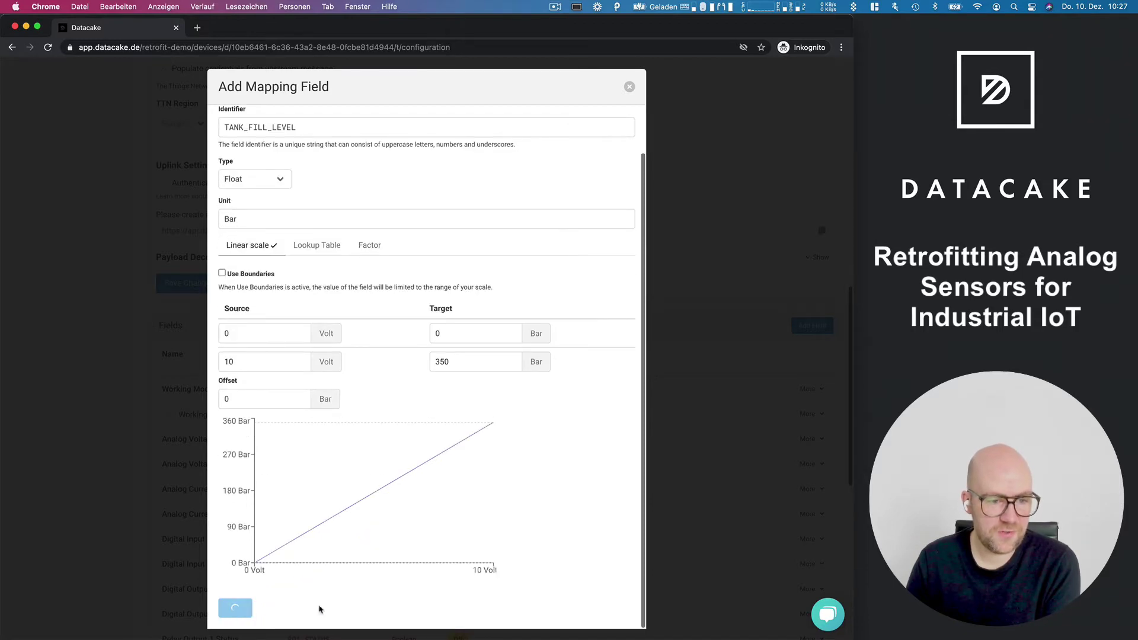
{"action": "scroll", "coordinate": [437, 457], "scroll_direction": "up", "scroll_amount": 20}
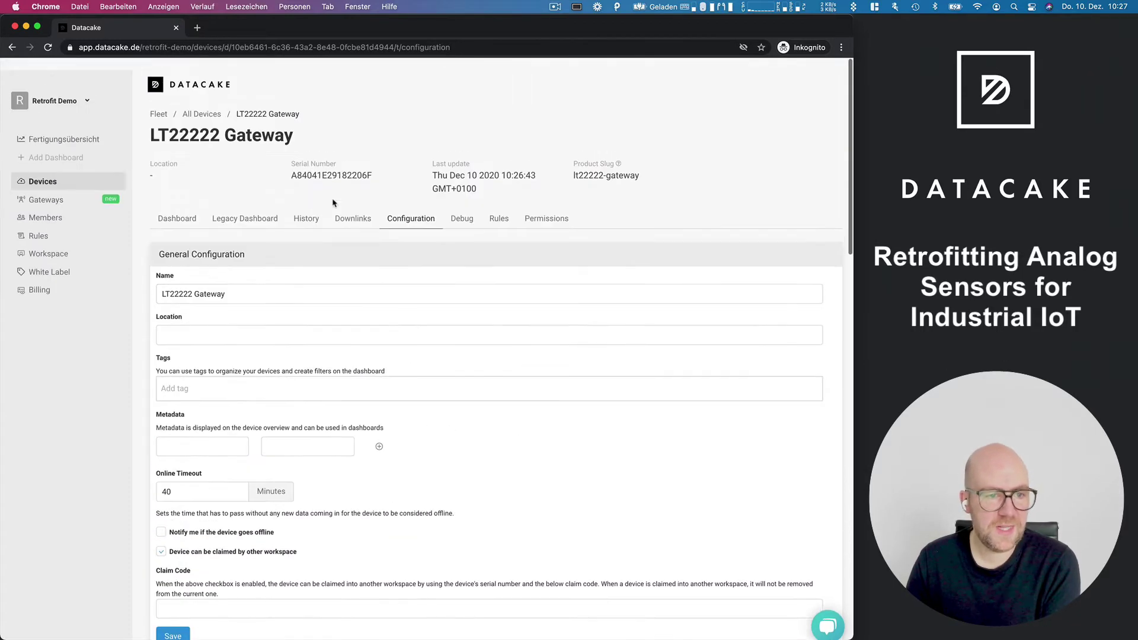
Add a value widget to the device dashboard showing Tank Fill Level in Bar
{"action": "left_click", "coordinate": [181, 221]}
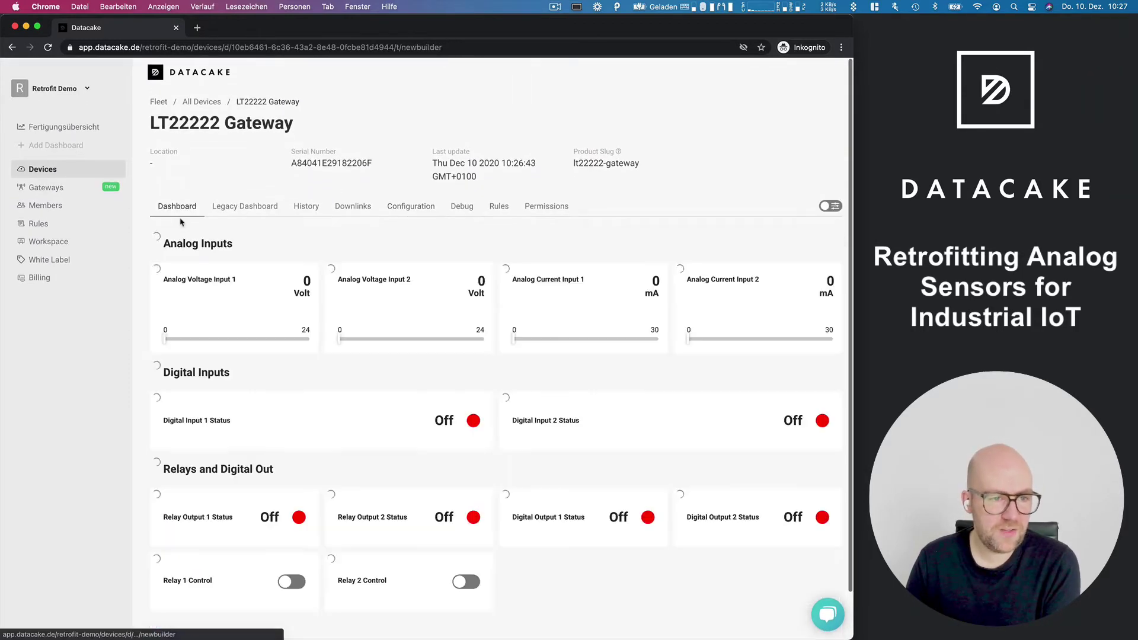
{"action": "left_click", "coordinate": [831, 206]}
{"action": "left_click", "coordinate": [807, 207]}
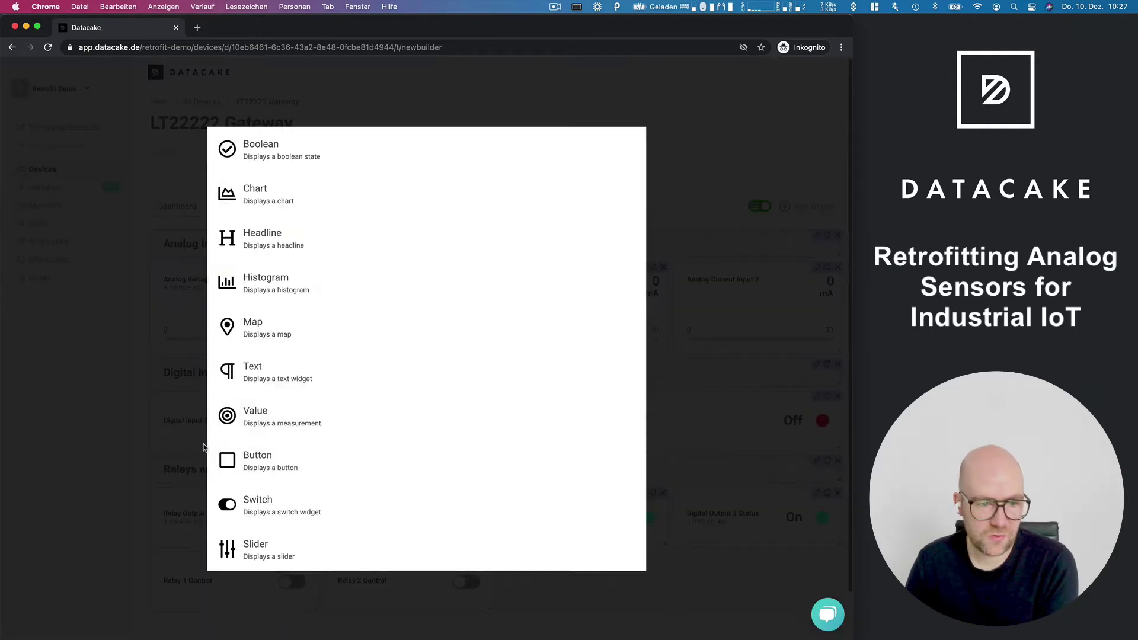
{"action": "left_click", "coordinate": [294, 422]}
{"action": "left_click", "coordinate": [129, 375]}
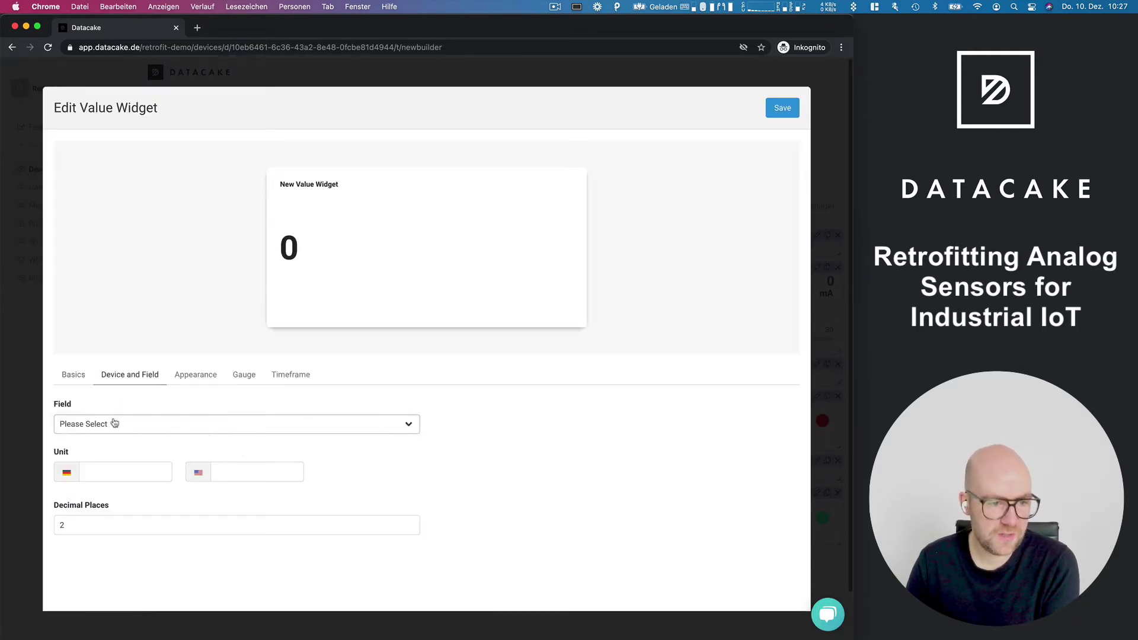
{"action": "left_click", "coordinate": [137, 424]}
{"action": "left_click", "coordinate": [107, 563]}
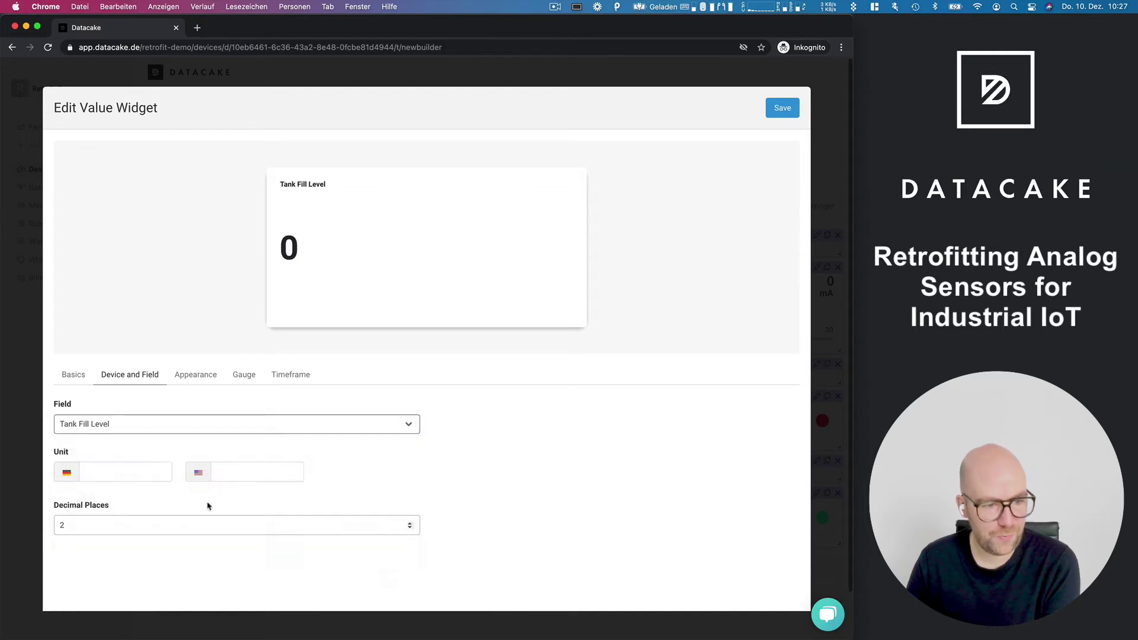
{"action": "left_click", "coordinate": [144, 472]}
{"action": "type", "text": "Bar"}
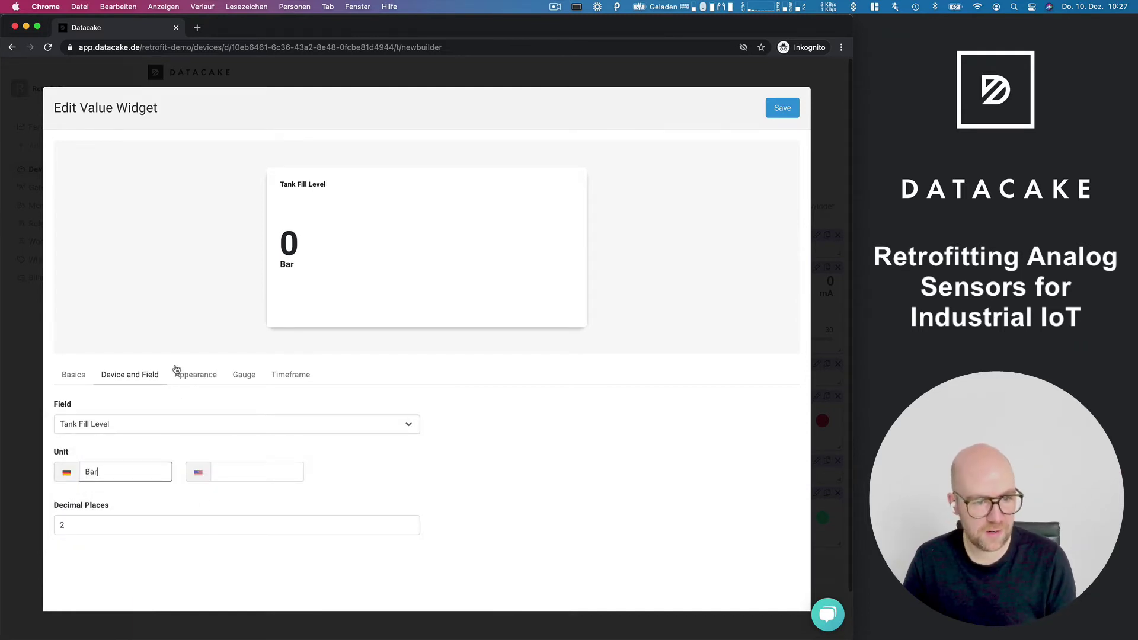
Give the widget a gauge from 0 (red) to 350 (green) and save it
{"action": "left_click", "coordinate": [195, 374]}
{"action": "left_click", "coordinate": [243, 375]}
{"action": "left_click", "coordinate": [85, 429]}
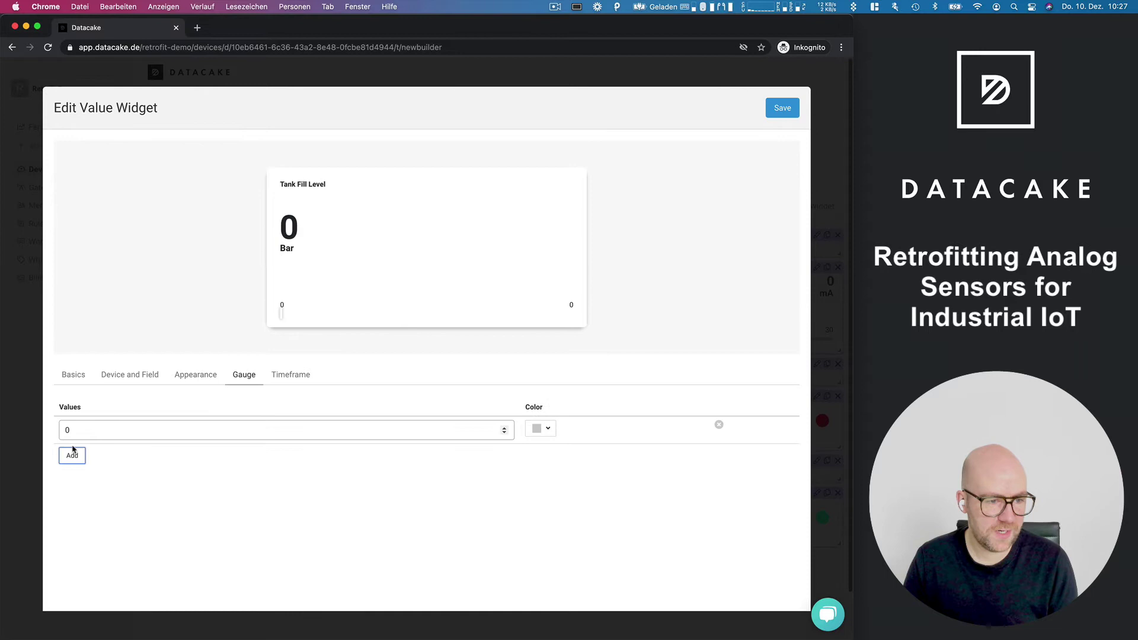
{"action": "left_click", "coordinate": [83, 455]}
{"action": "left_click", "coordinate": [88, 455]}
{"action": "type", "text": "350"}
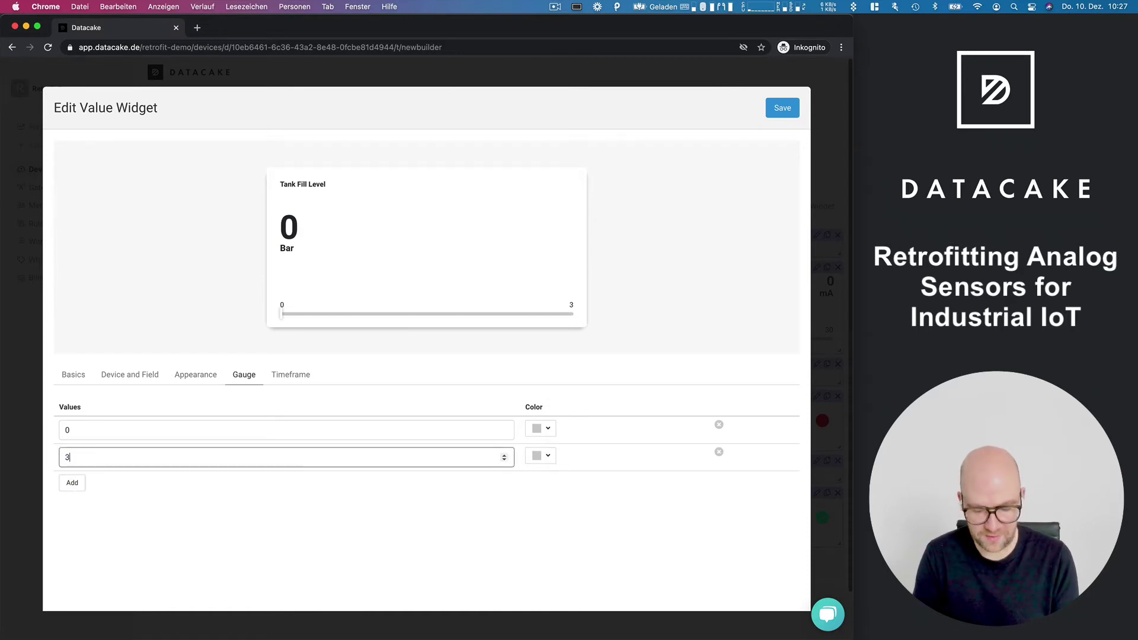
{"action": "left_click", "coordinate": [540, 455]}
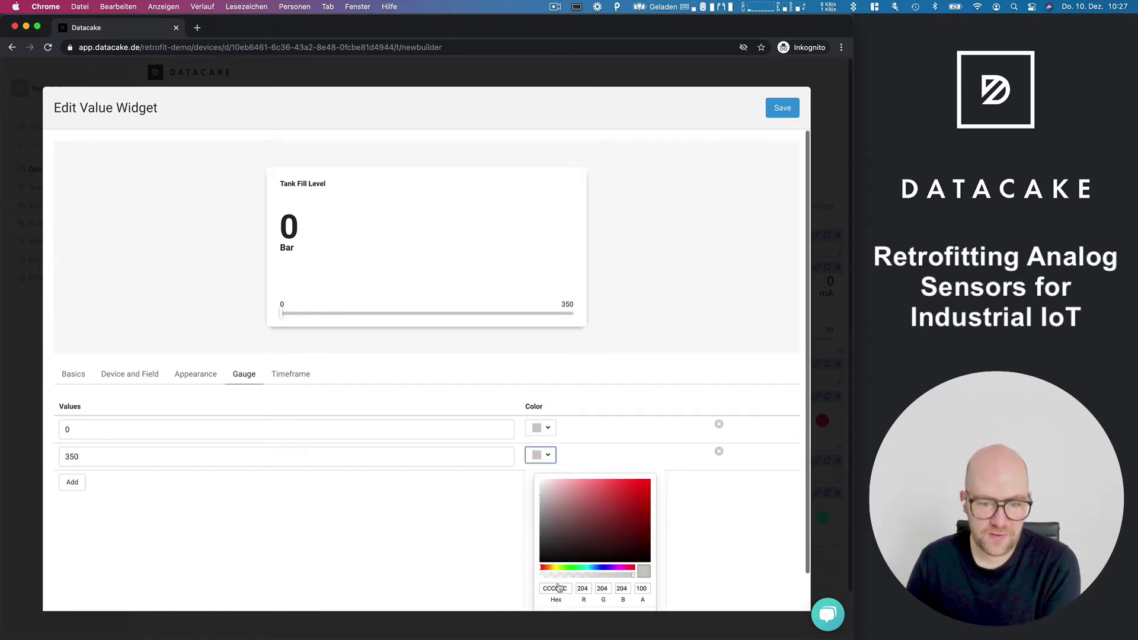
{"action": "scroll", "coordinate": [553, 587], "scroll_direction": "down", "scroll_amount": 2}
{"action": "left_click", "coordinate": [573, 532]}
{"action": "left_click", "coordinate": [541, 428]}
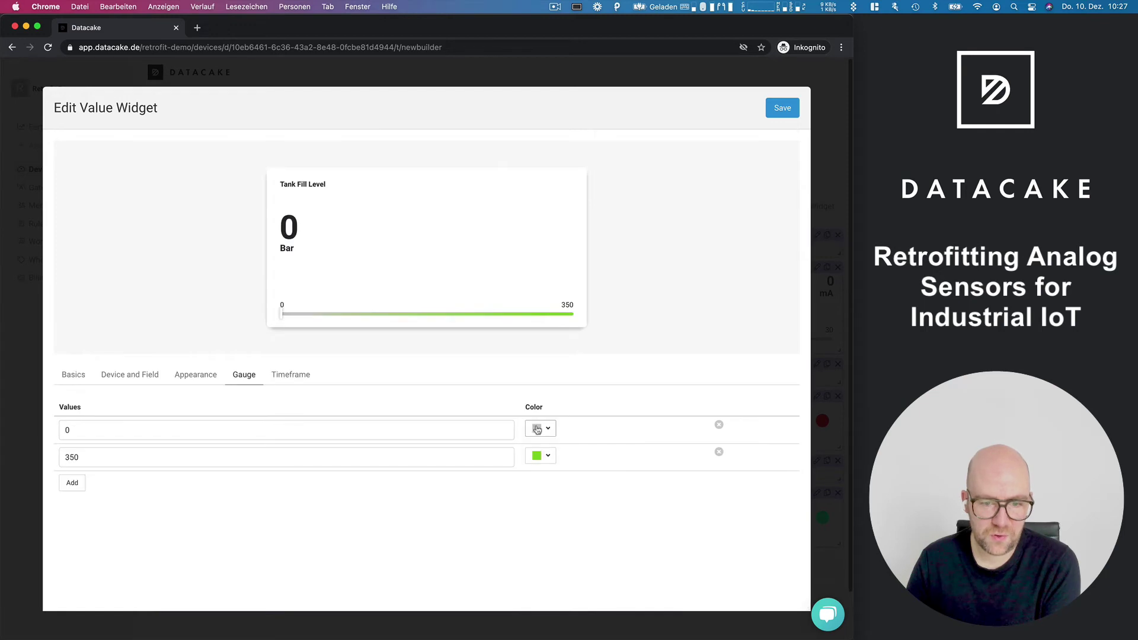
{"action": "scroll", "coordinate": [548, 568], "scroll_direction": "down", "scroll_amount": 2}
{"action": "left_click", "coordinate": [547, 580]}
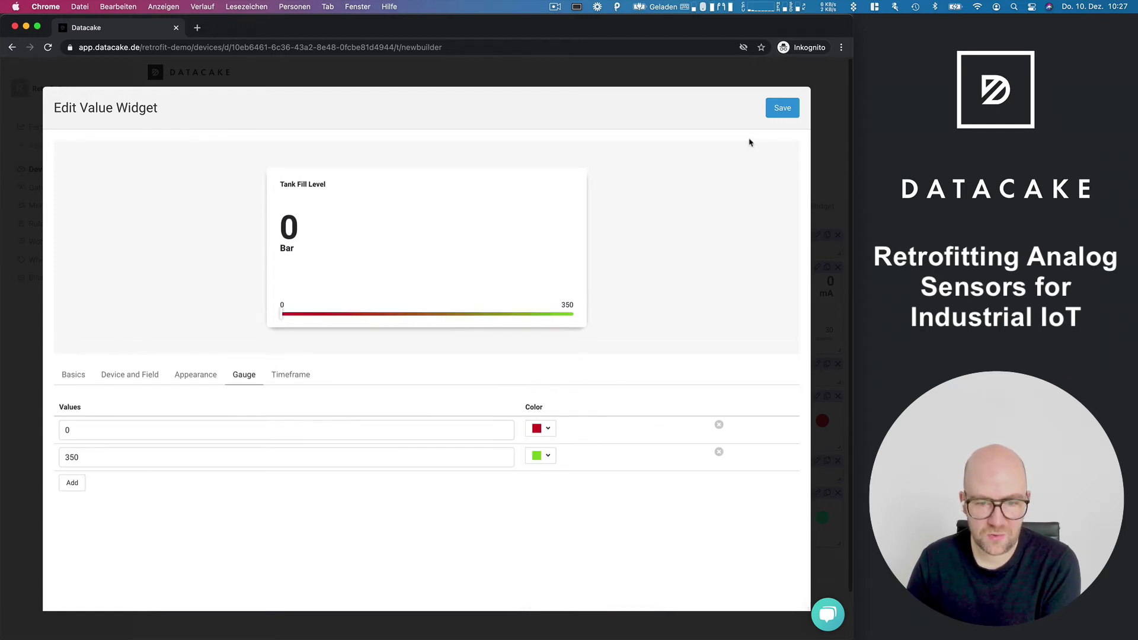
{"action": "left_click", "coordinate": [782, 108]}
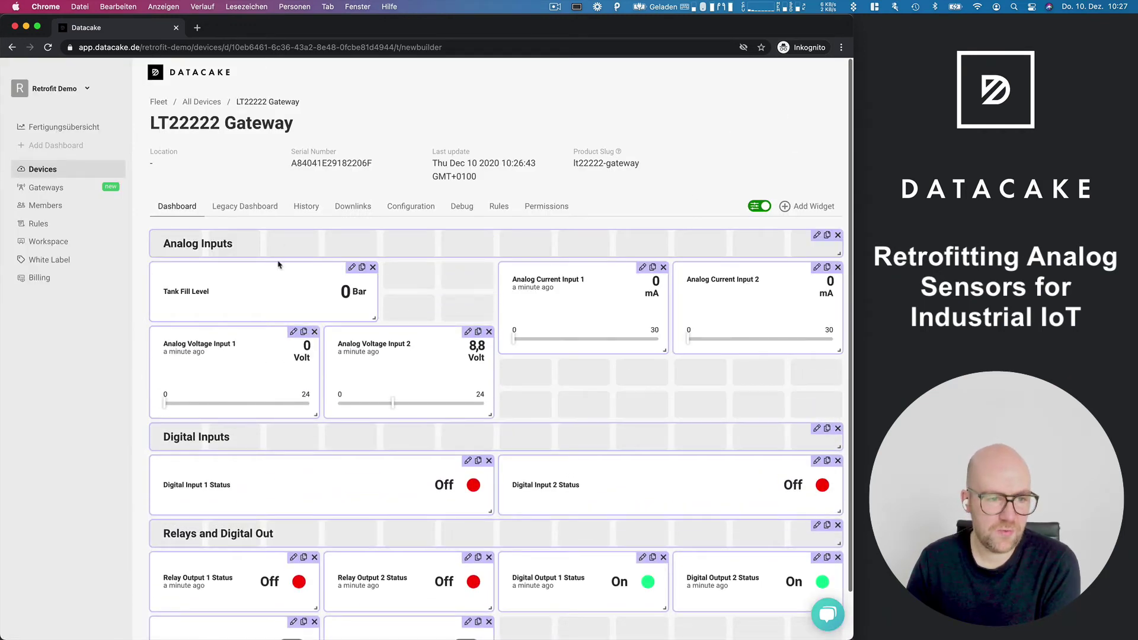
Move the Tank Fill Level widget to the top, enlarge it to show the gauge, and exit edit mode
{"action": "left_click_drag", "start_coordinate": [281, 266], "coordinate": [279, 235]}
{"action": "left_click_drag", "start_coordinate": [374, 287], "coordinate": [403, 336]}
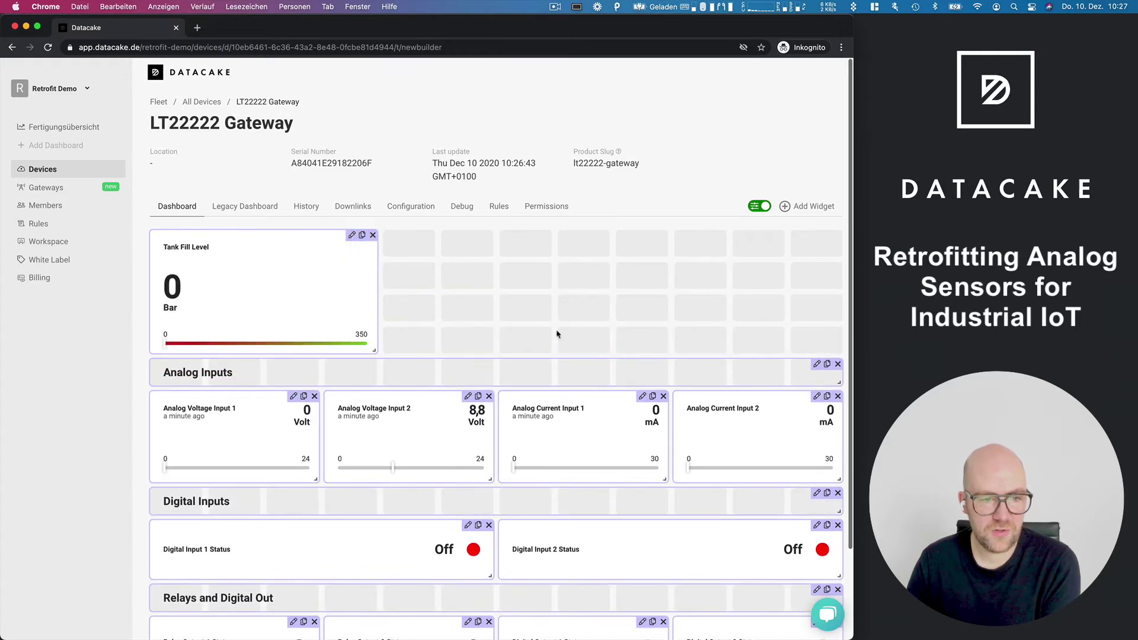
{"action": "left_click", "coordinate": [759, 206]}
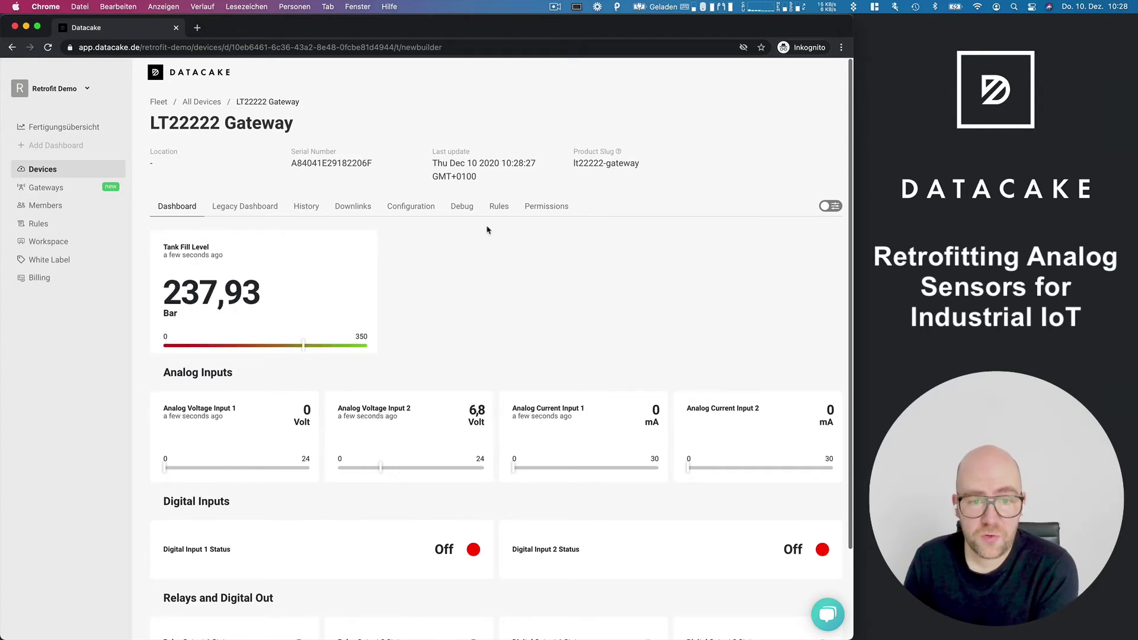
Create a new rule whose condition checks the LT22222 Gateway's Tank Fill Level
{"action": "left_click", "coordinate": [498, 210]}
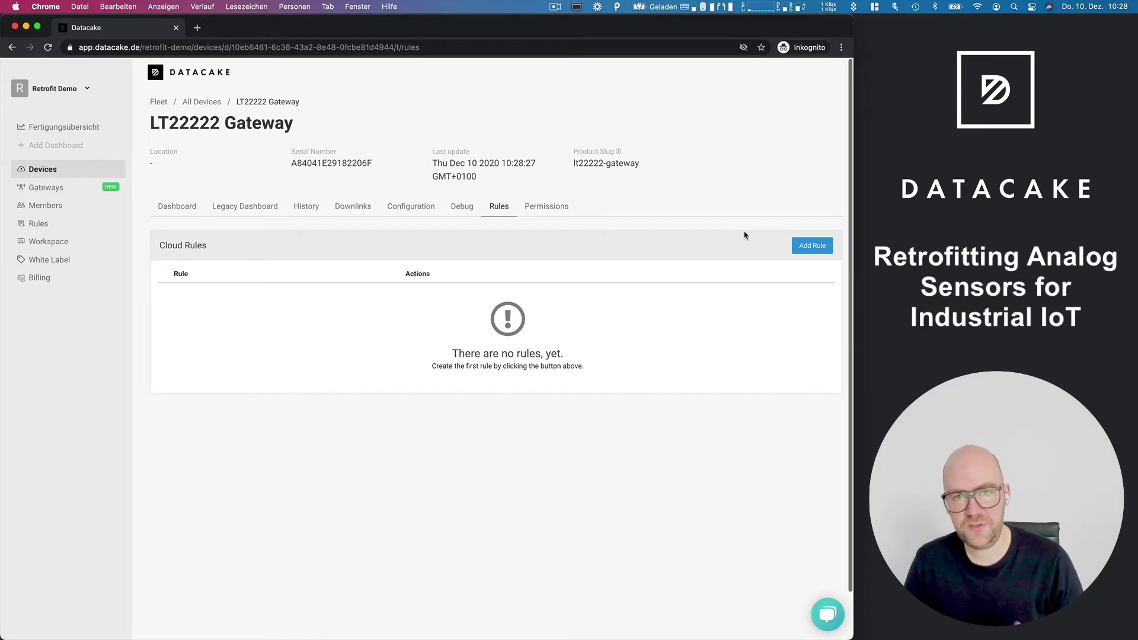
{"action": "left_click", "coordinate": [806, 249]}
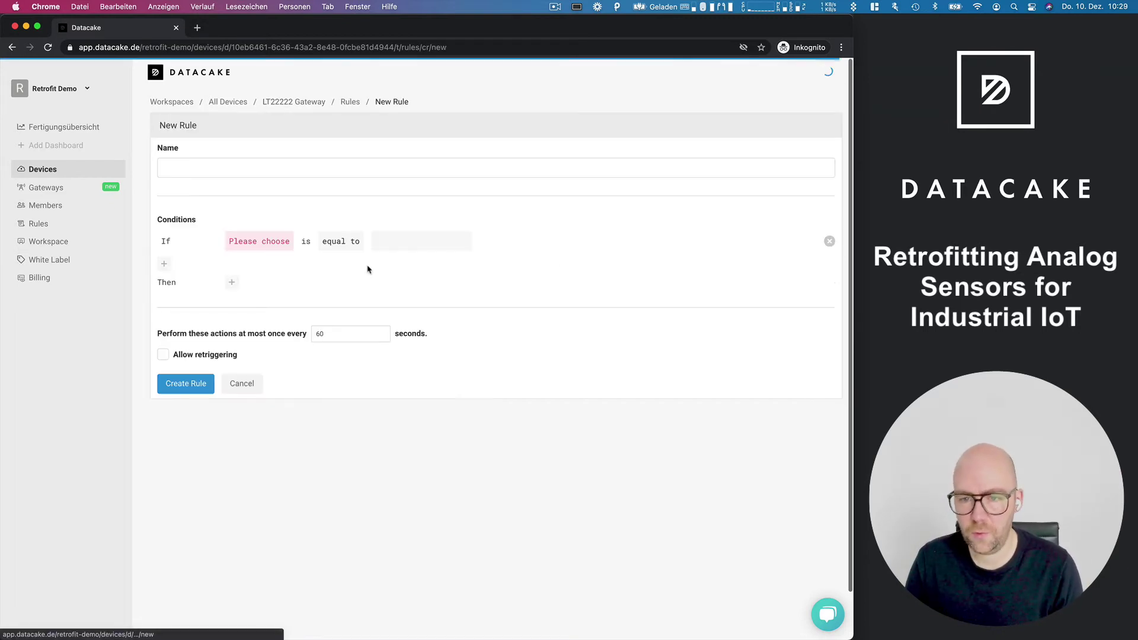
{"action": "left_click", "coordinate": [277, 243]}
{"action": "left_click", "coordinate": [277, 274]}
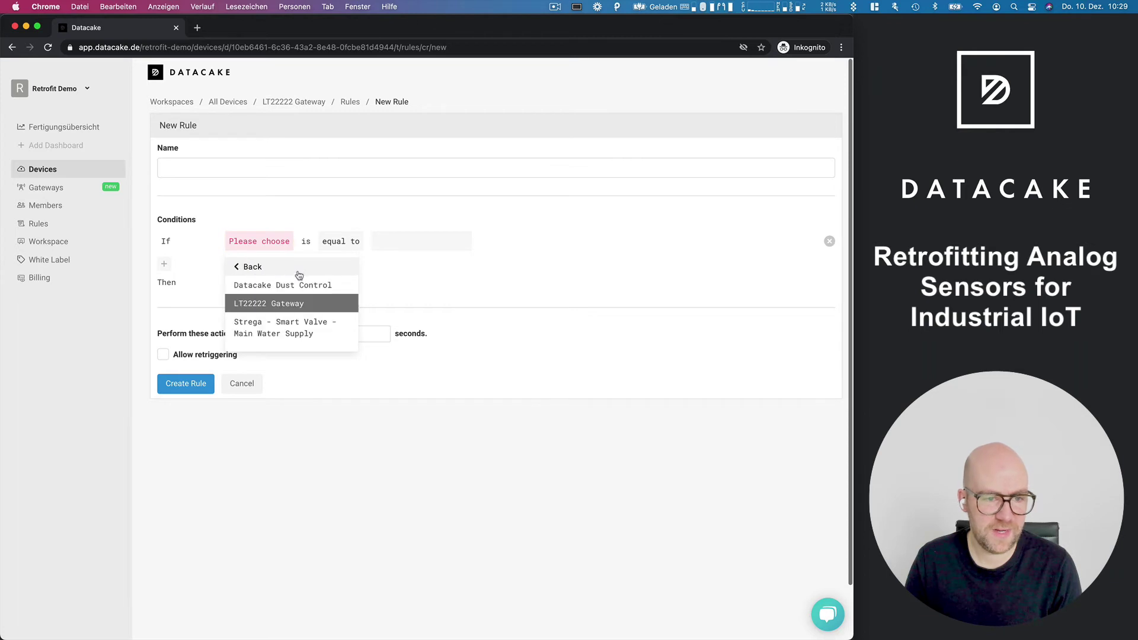
{"action": "left_click", "coordinate": [287, 303]}
{"action": "left_click", "coordinate": [278, 311]}
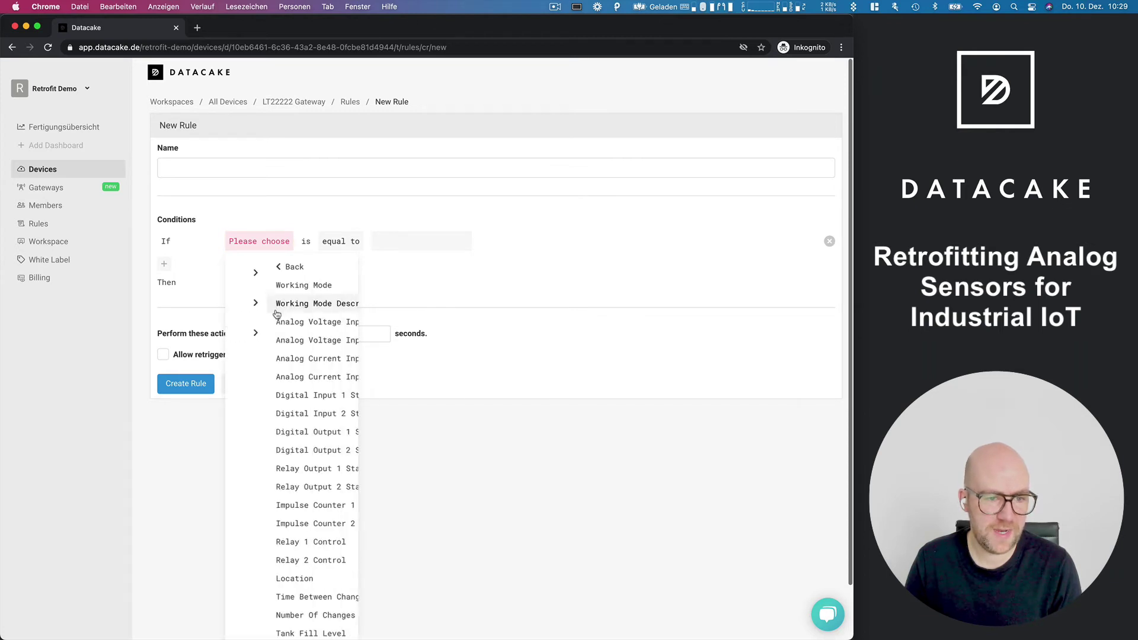
{"action": "scroll", "coordinate": [276, 332], "scroll_direction": "down", "scroll_amount": 2}
{"action": "left_click", "coordinate": [293, 573]}
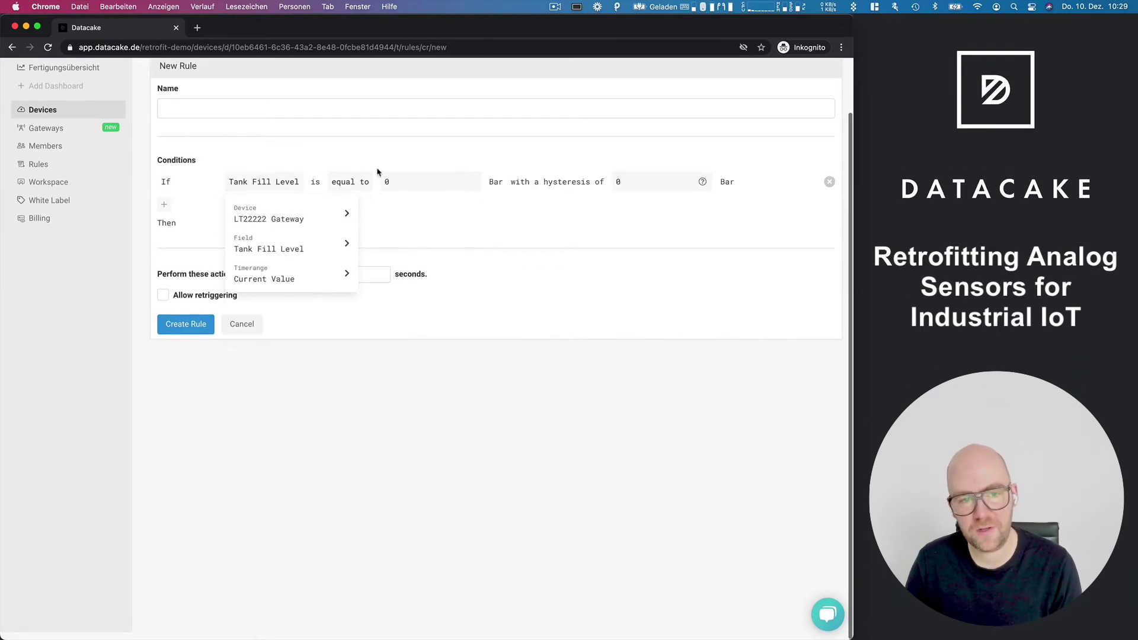
Use the minimum over the last 4 hours and trigger when it is less than 80
{"action": "left_click", "coordinate": [351, 184]}
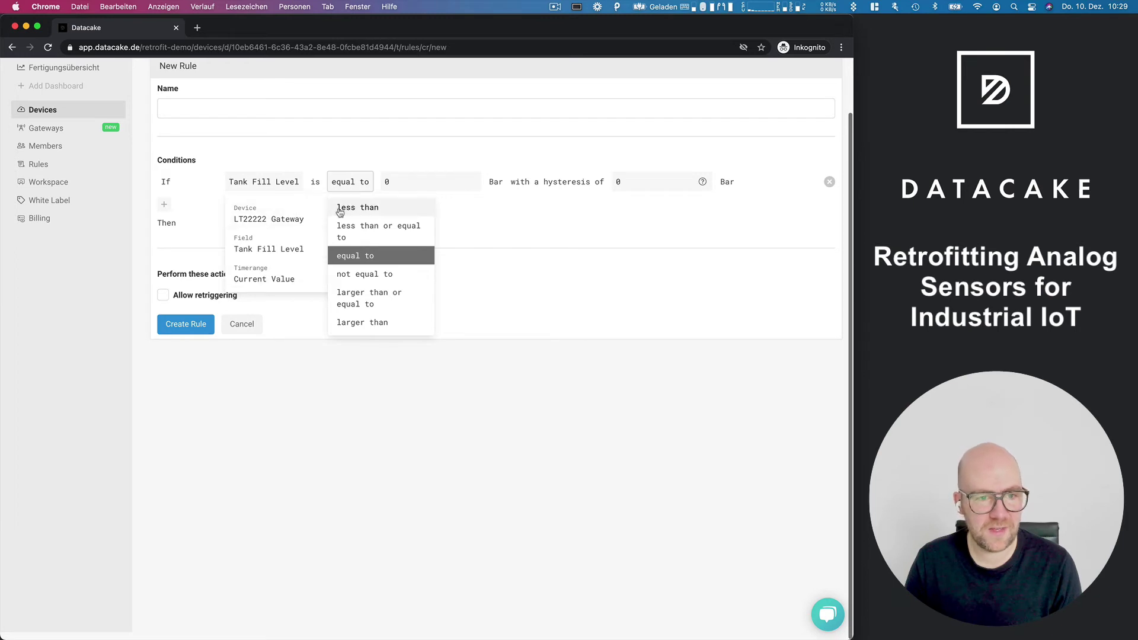
{"action": "left_click", "coordinate": [274, 270]}
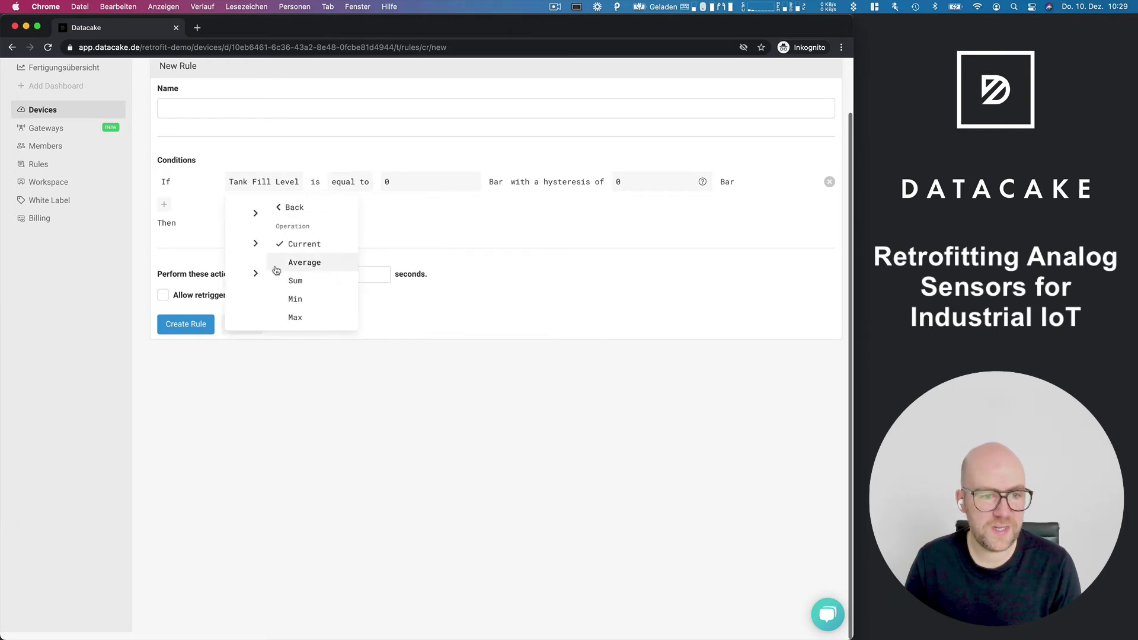
{"action": "left_click", "coordinate": [273, 303]}
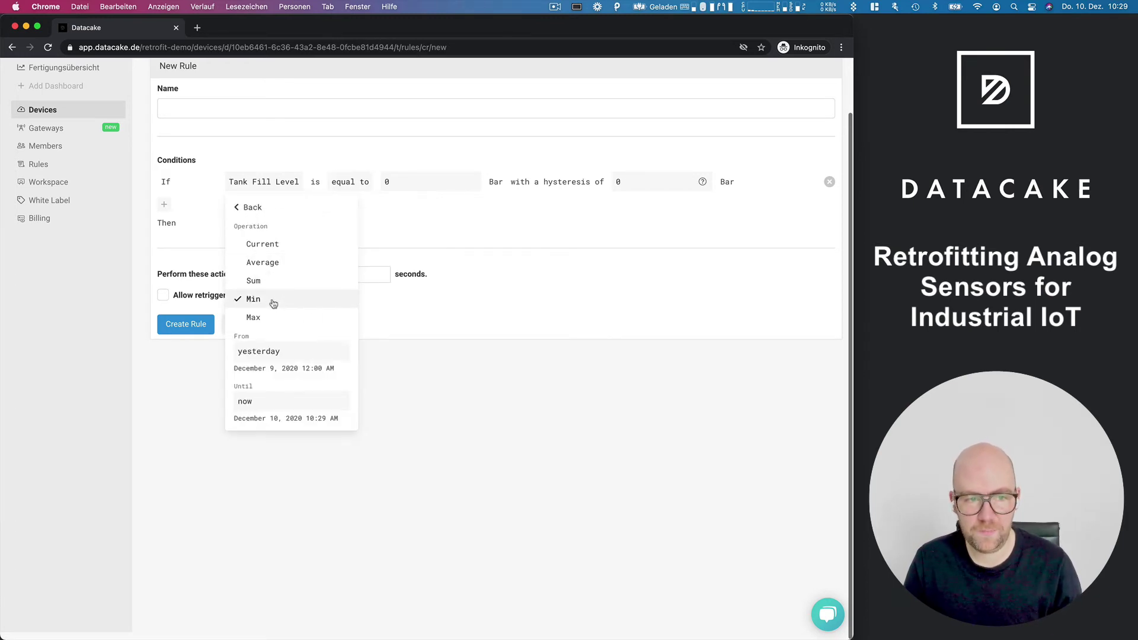
{"action": "left_click", "coordinate": [290, 345]}
{"action": "type", "text": "4 houra"}
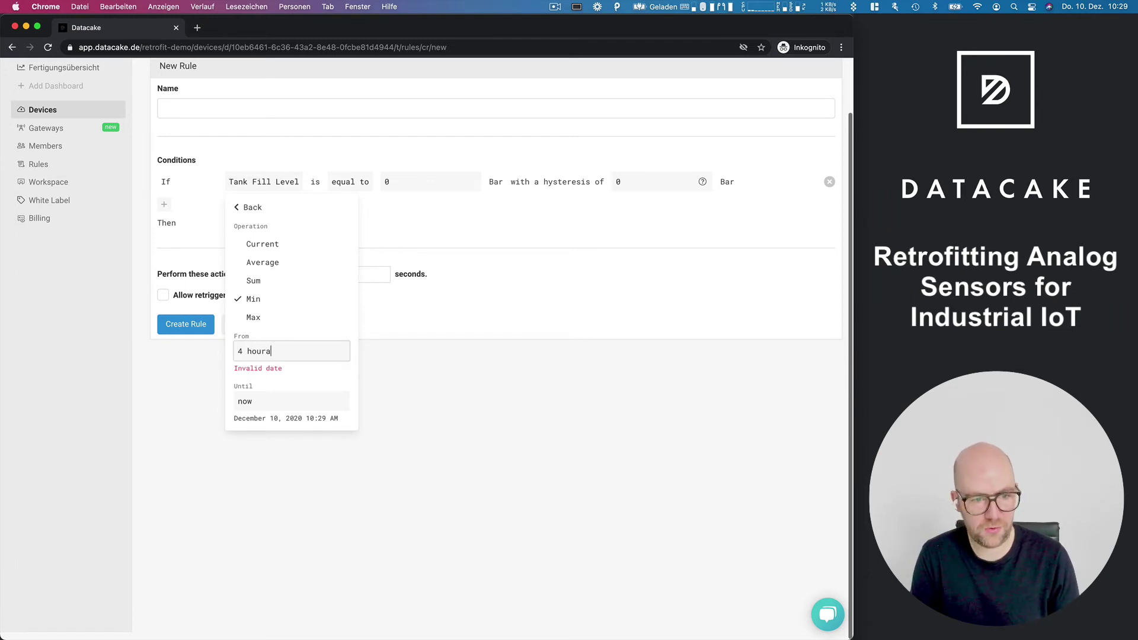
{"action": "type", "text": "s ago"}
{"action": "key", "text": "Tab"}
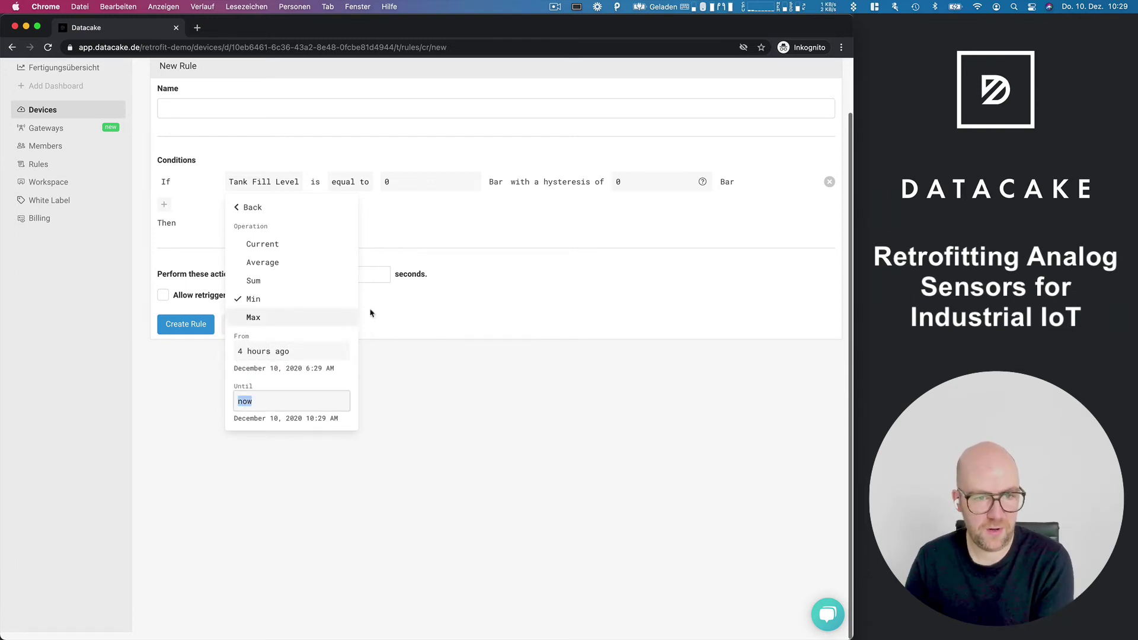
{"action": "left_click", "coordinate": [391, 206]}
{"action": "left_click", "coordinate": [358, 193]}
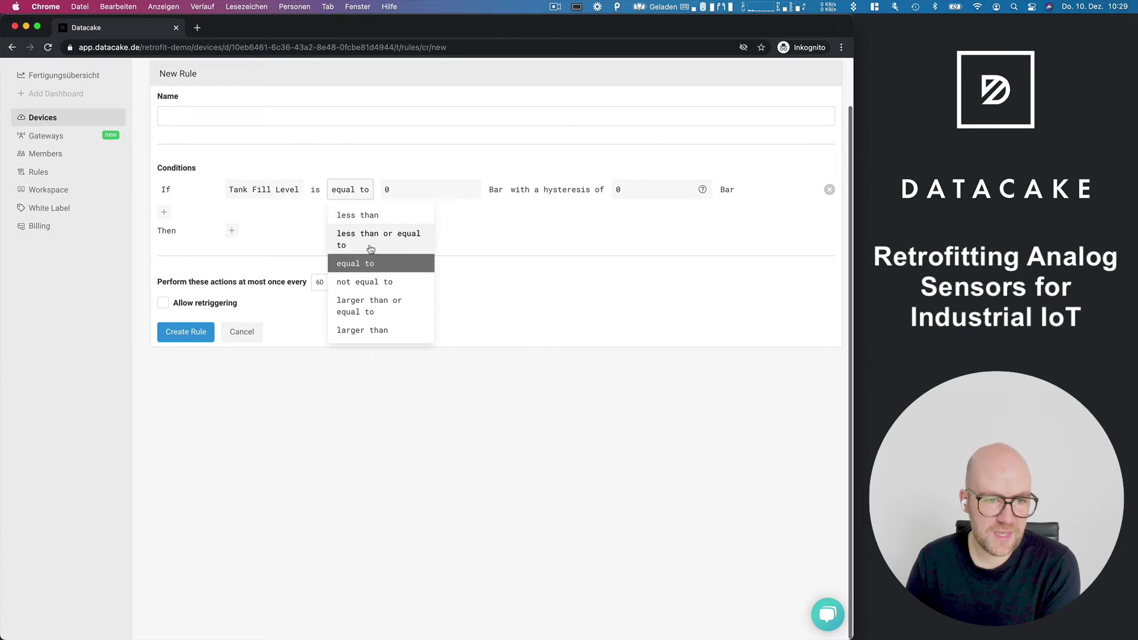
{"action": "left_click", "coordinate": [370, 214]}
{"action": "left_click", "coordinate": [412, 187]}
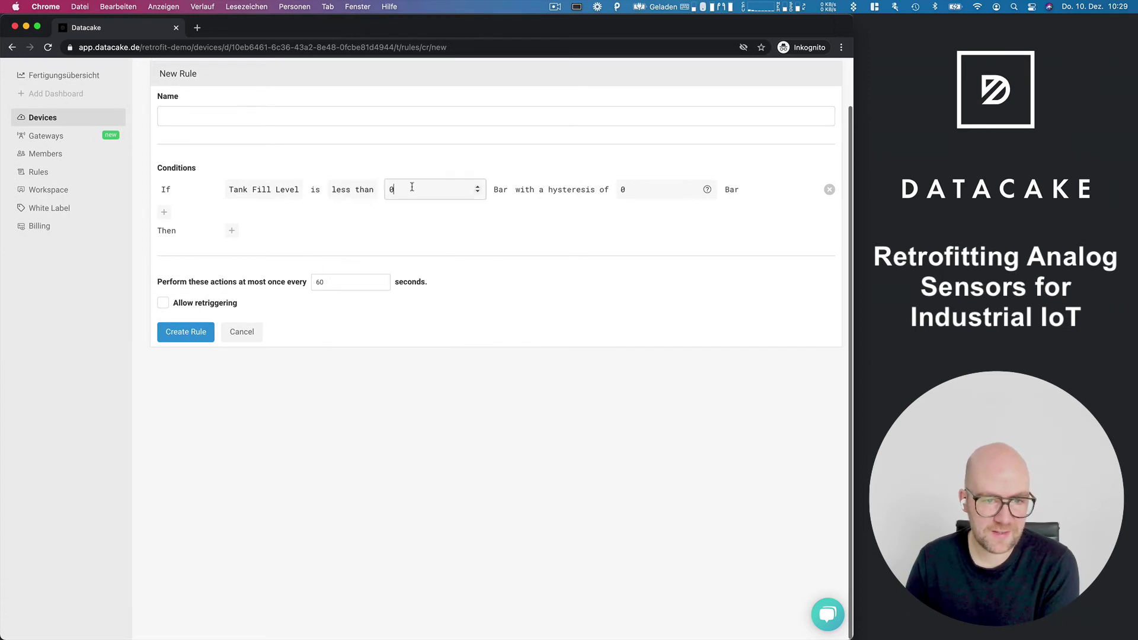
{"action": "type", "text": "80"}
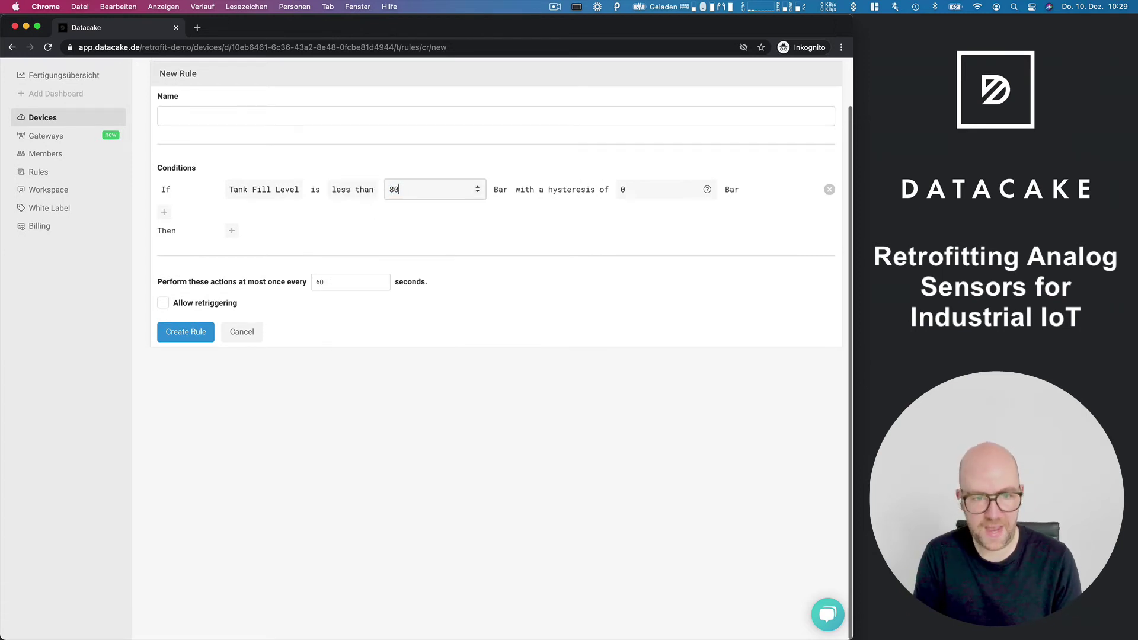
{"action": "left_click", "coordinate": [456, 205]}
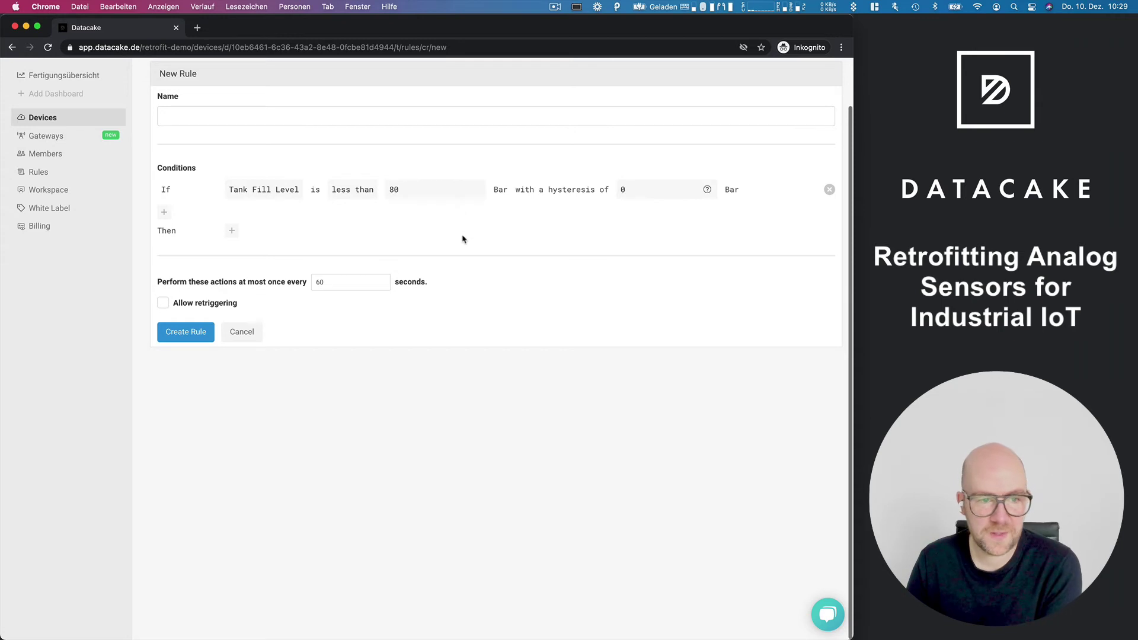
Add a Send SMS action and fill in the recipient's phone number
{"action": "left_click", "coordinate": [233, 232]}
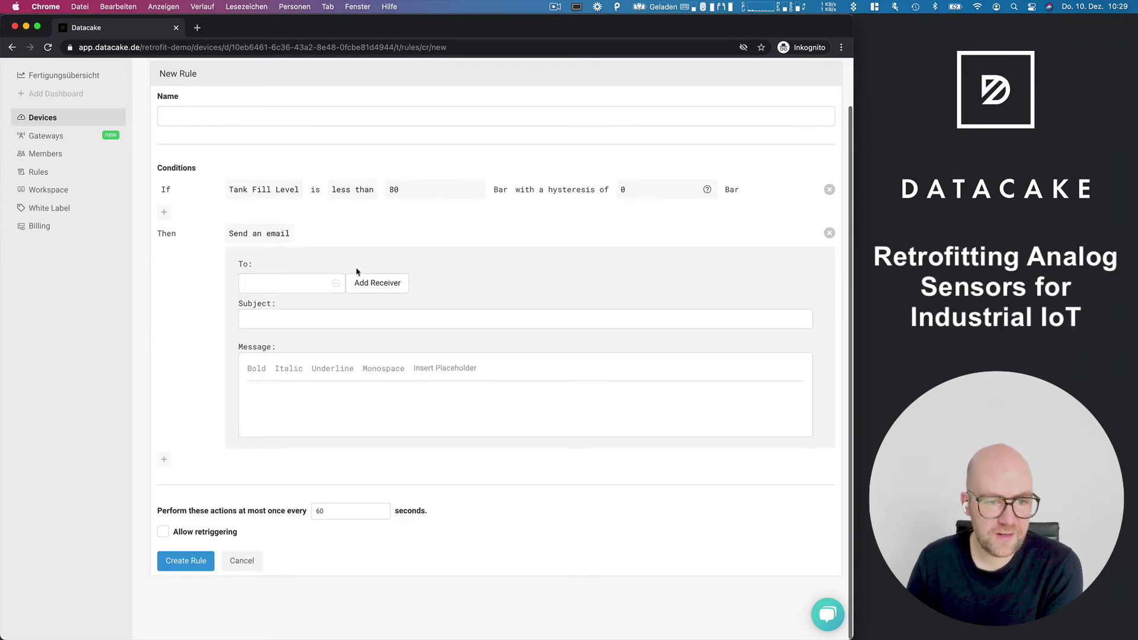
{"action": "left_click", "coordinate": [278, 243]}
{"action": "left_click", "coordinate": [273, 278]}
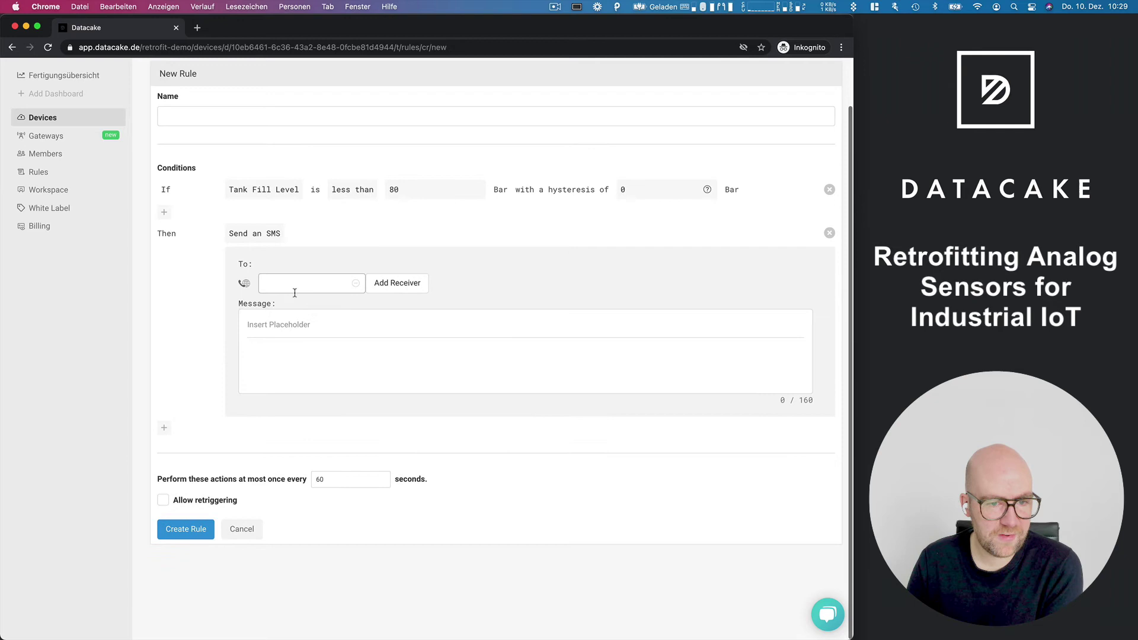
{"action": "left_click", "coordinate": [295, 283]}
{"action": "left_click", "coordinate": [299, 308]}
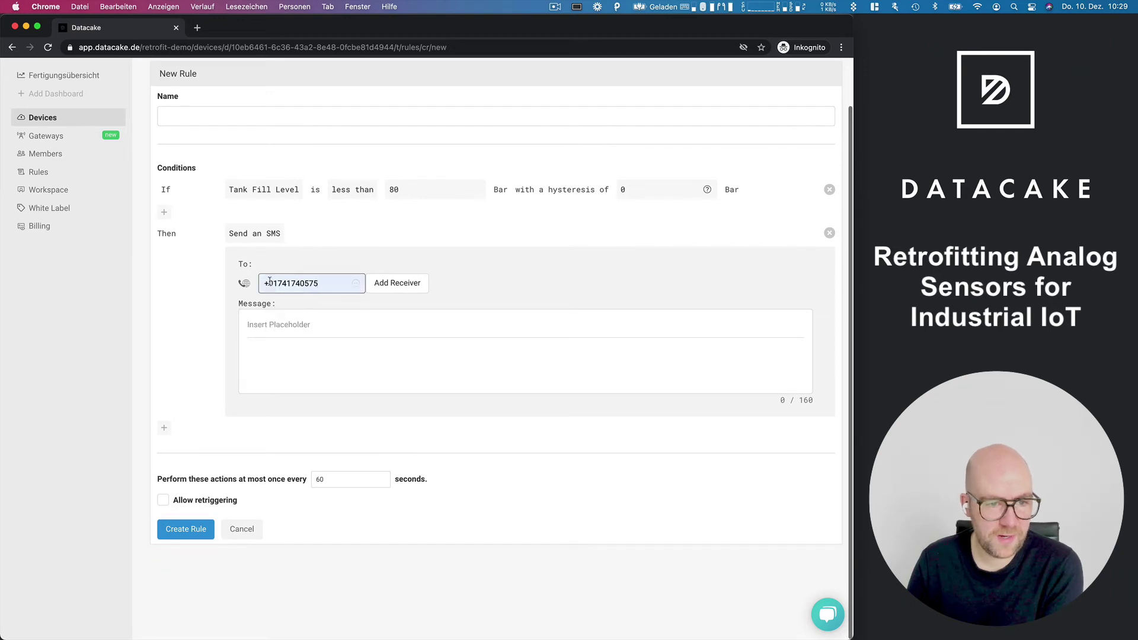
{"action": "key", "text": "BackSpace"}
{"action": "type", "text": "49"}
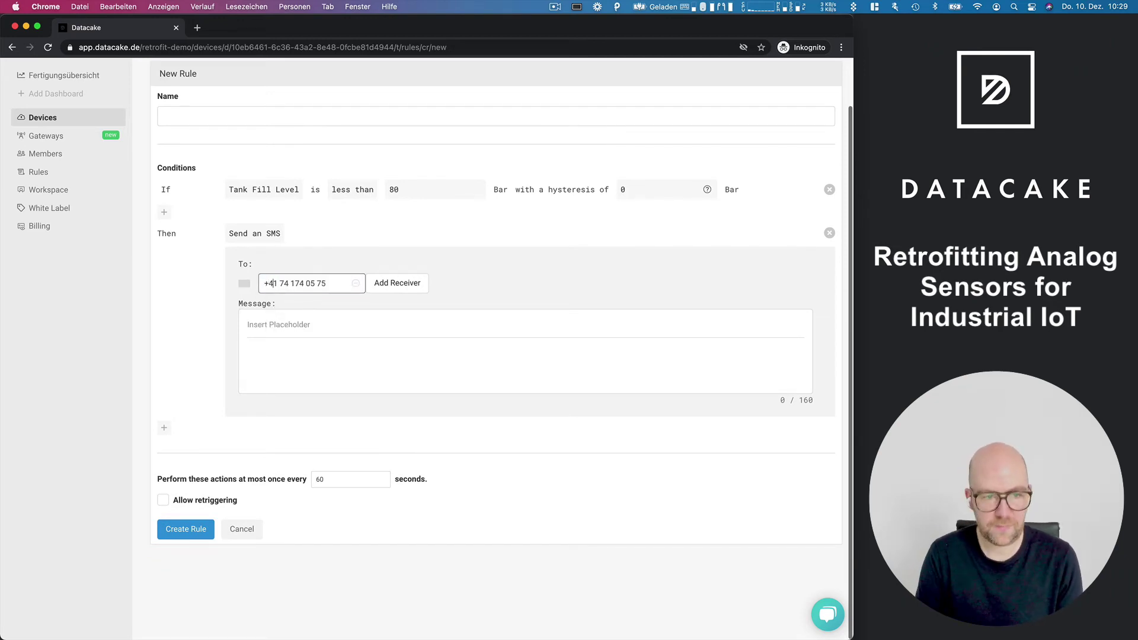
Write the message 'Tank is critical: Level:' followed by the LT22222 Gateway Tank Fill Level placeholder
{"action": "left_click", "coordinate": [266, 360]}
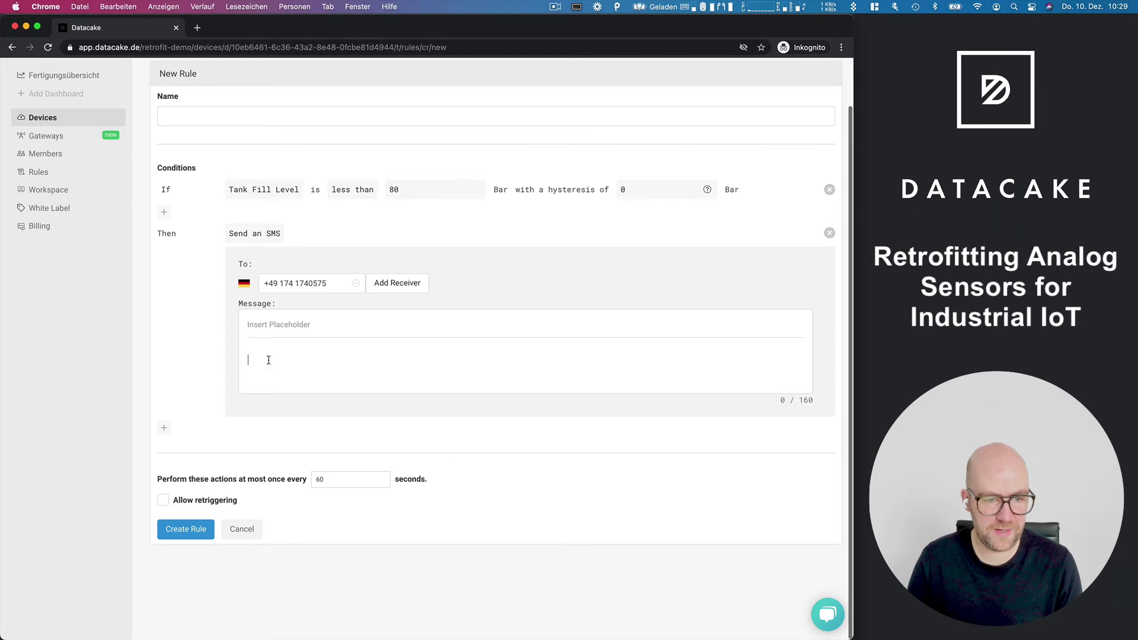
{"action": "type", "text": "Tank is critic"}
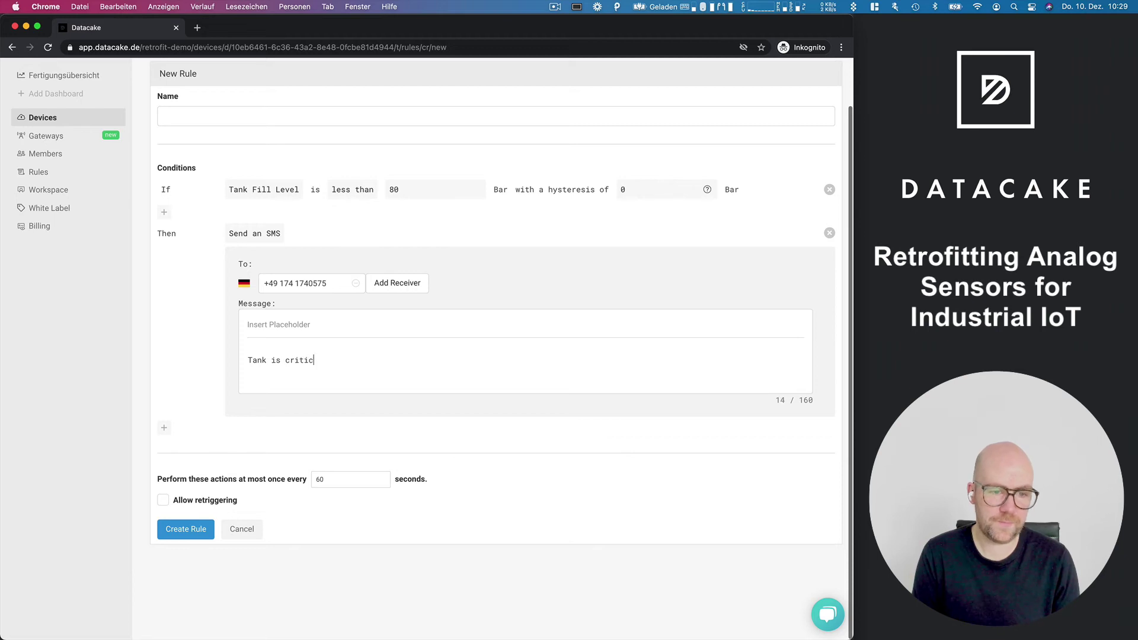
{"action": "type", "text": "vel:"}
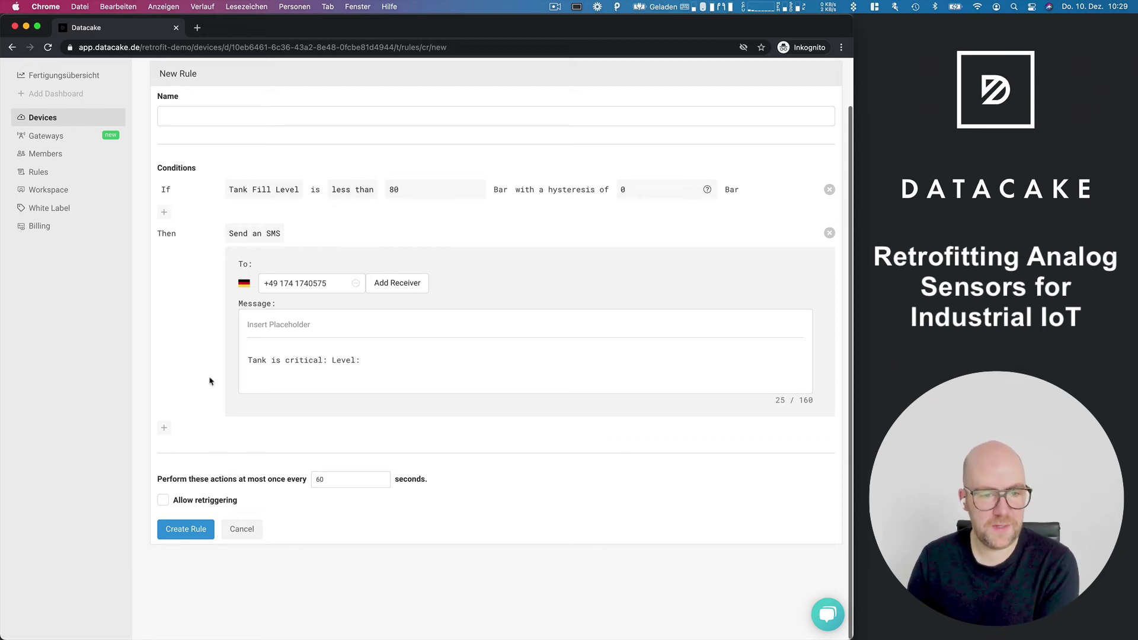
{"action": "left_click", "coordinate": [294, 334]}
{"action": "left_click", "coordinate": [294, 359]}
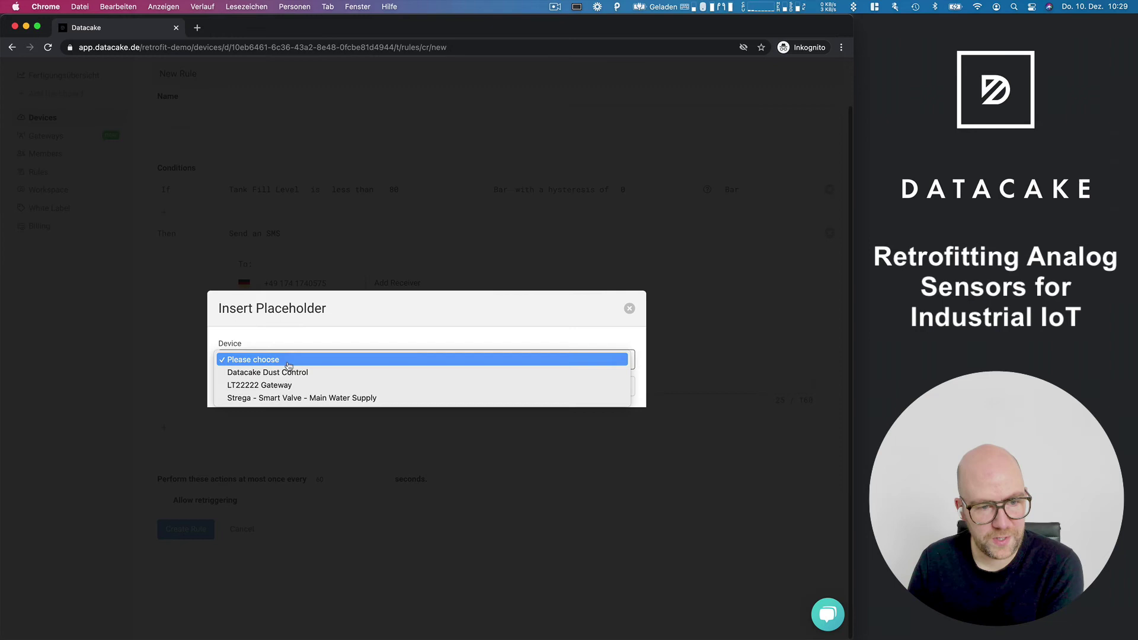
{"action": "left_click", "coordinate": [291, 385]}
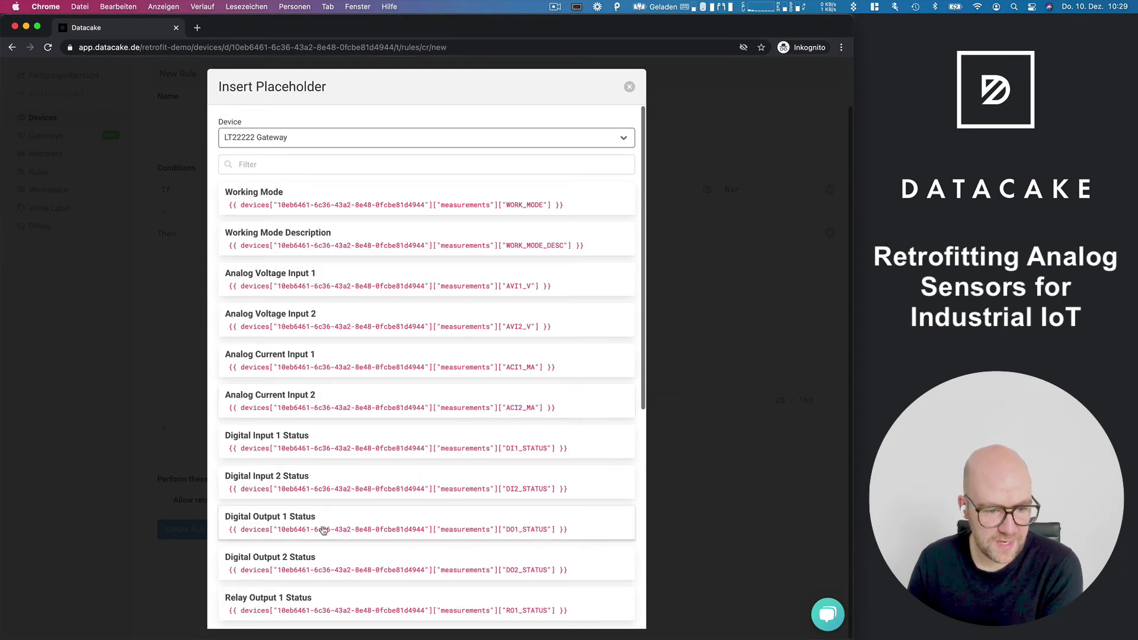
{"action": "scroll", "coordinate": [292, 599], "scroll_direction": "down", "scroll_amount": 10}
{"action": "left_click", "coordinate": [292, 599]}
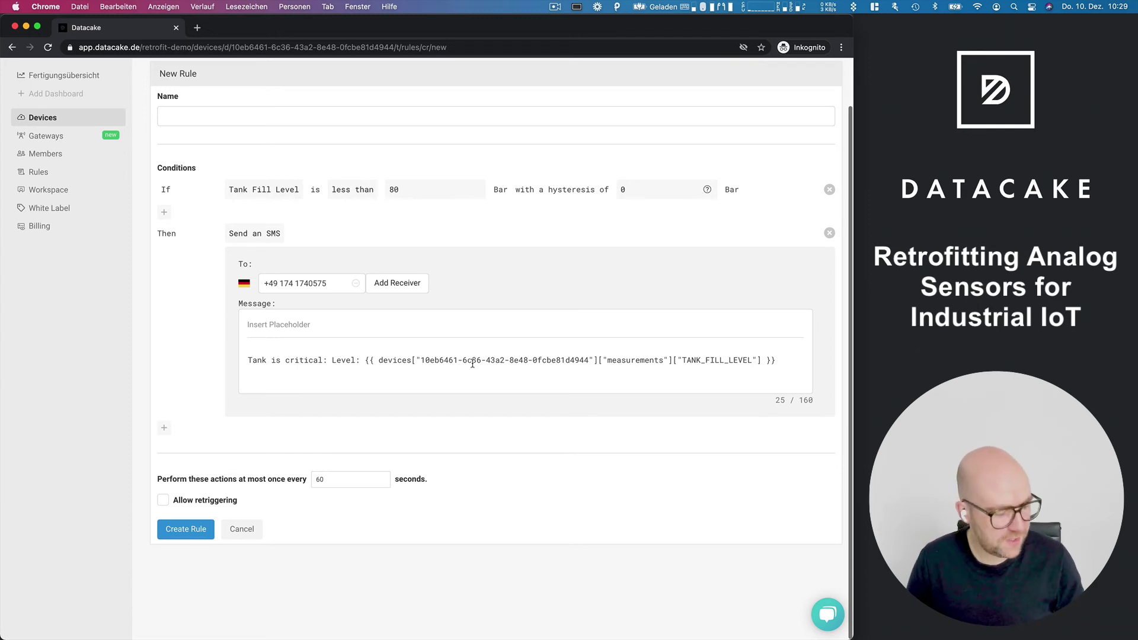
Remove the extra empty receiver and switch the first action to Send an email
{"action": "left_click", "coordinate": [415, 290]}
{"action": "left_click", "coordinate": [489, 284]}
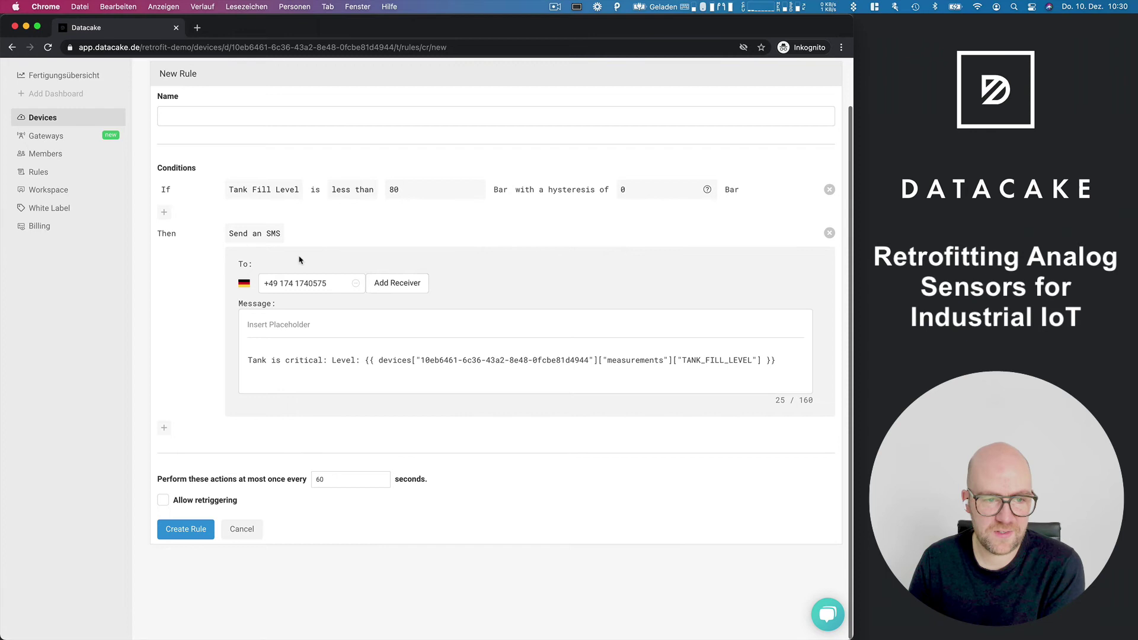
{"action": "left_click", "coordinate": [261, 236]}
{"action": "left_click", "coordinate": [284, 259]}
{"action": "left_click", "coordinate": [290, 234]}
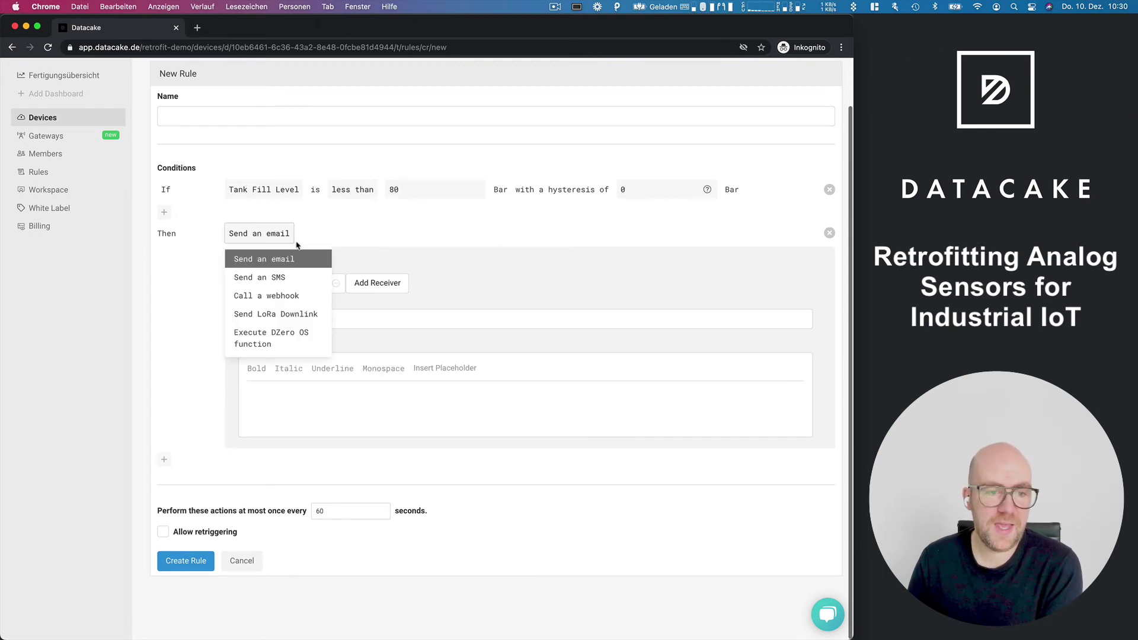
{"action": "left_click", "coordinate": [164, 459]}
Add a LoRa downlink action sending Reset Device to LT22222 Gateway, then attempt Create Rule
{"action": "left_click", "coordinate": [164, 459]}
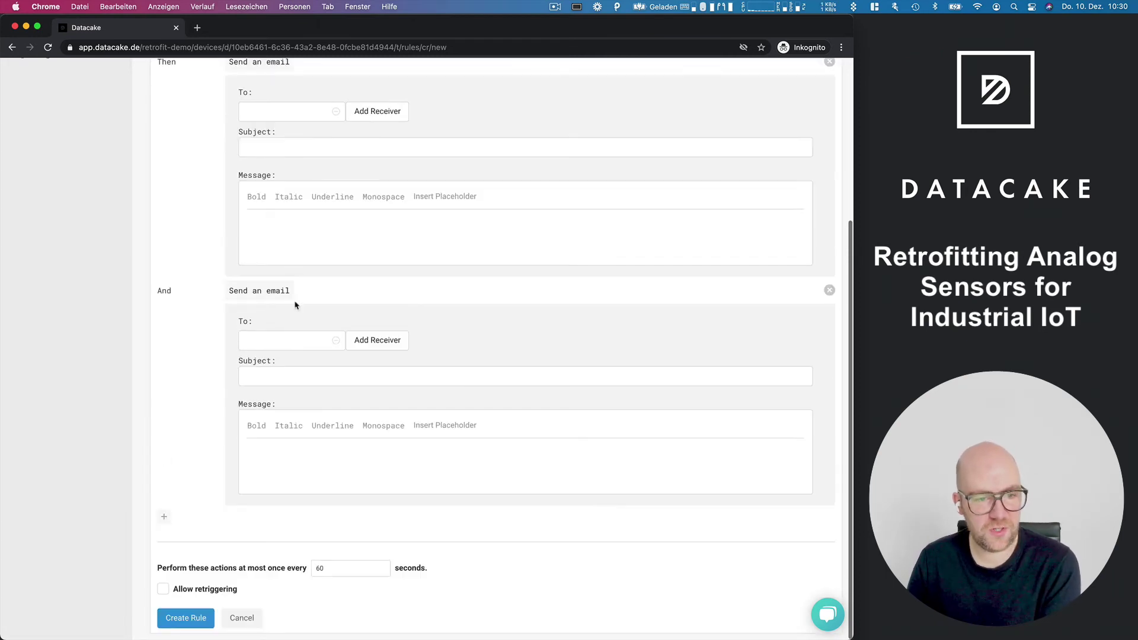
{"action": "left_click", "coordinate": [286, 295]}
{"action": "left_click", "coordinate": [292, 370]}
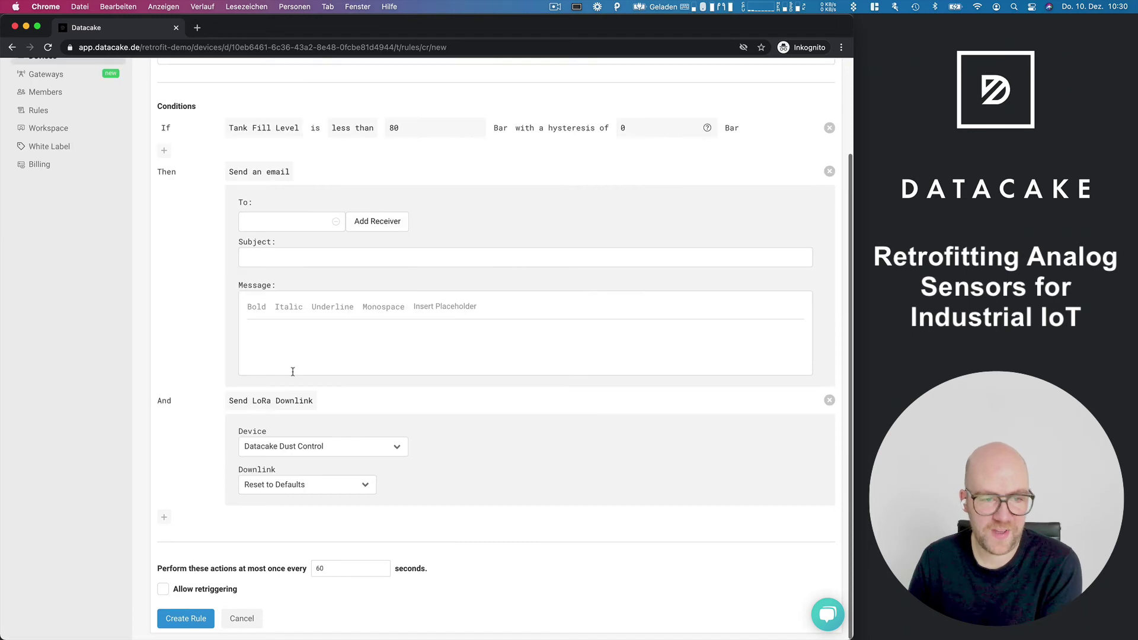
{"action": "left_click", "coordinate": [306, 446]}
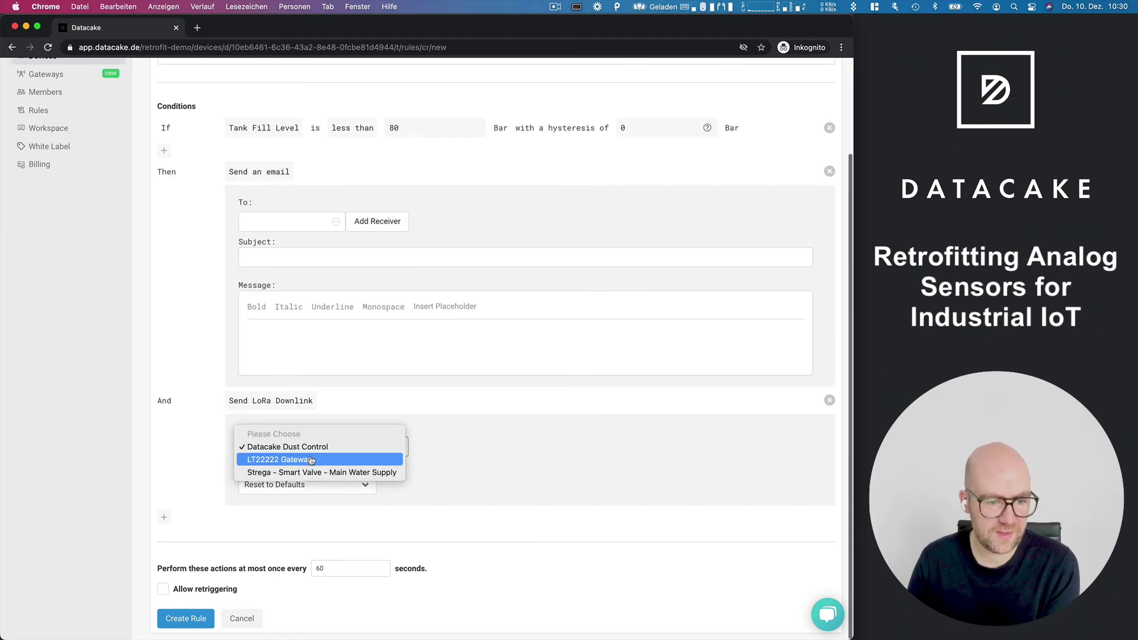
{"action": "left_click", "coordinate": [310, 460]}
{"action": "left_click", "coordinate": [309, 485]}
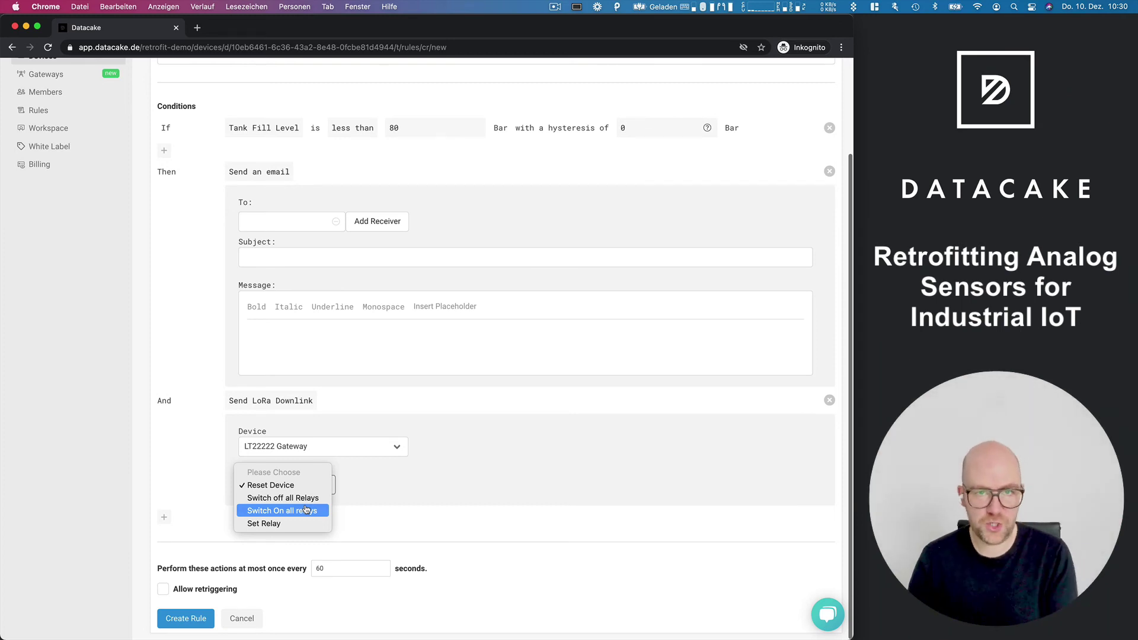
{"action": "left_click", "coordinate": [471, 485]}
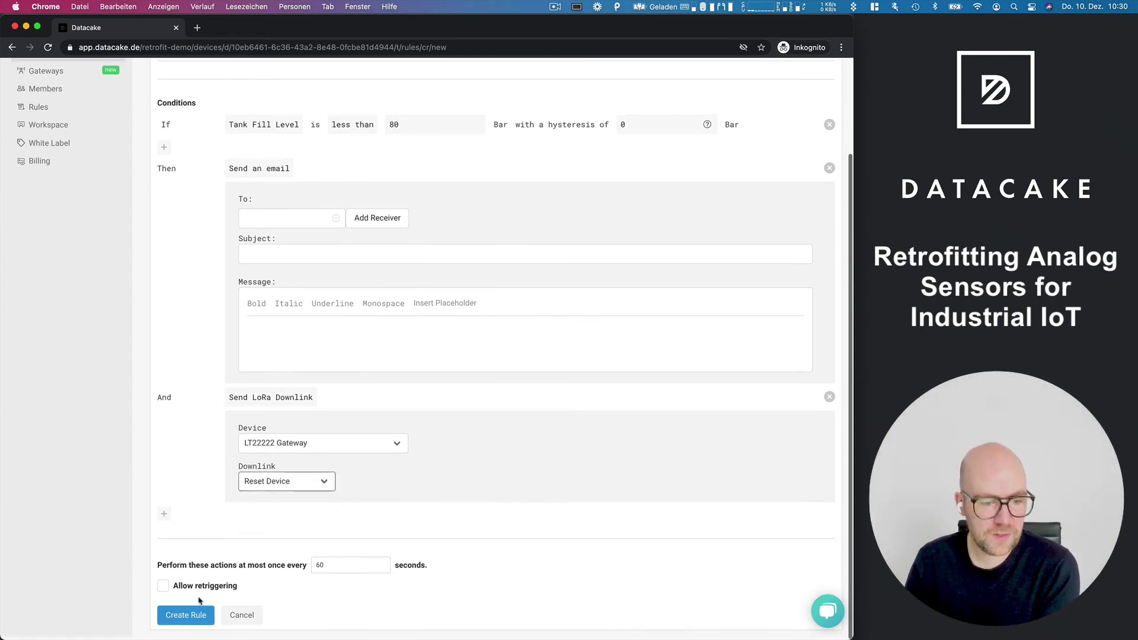
{"action": "left_click", "coordinate": [197, 619]}
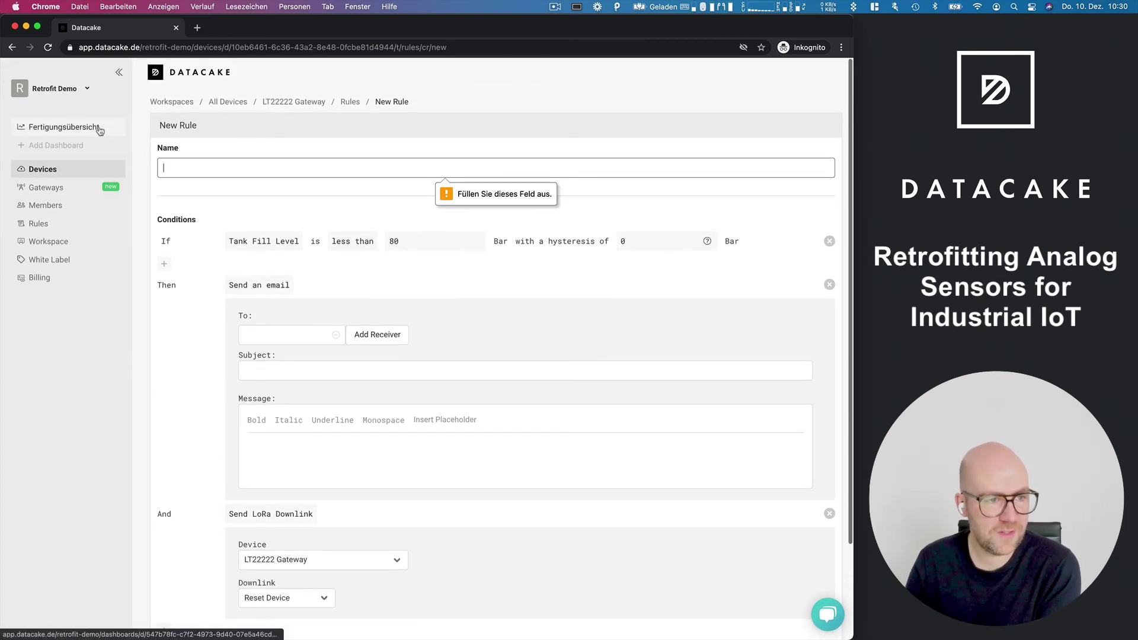
Browse the Fertigungsübersicht dashboard, gateways, devices and the Datacake Dust Control device page
{"action": "left_click", "coordinate": [99, 130]}
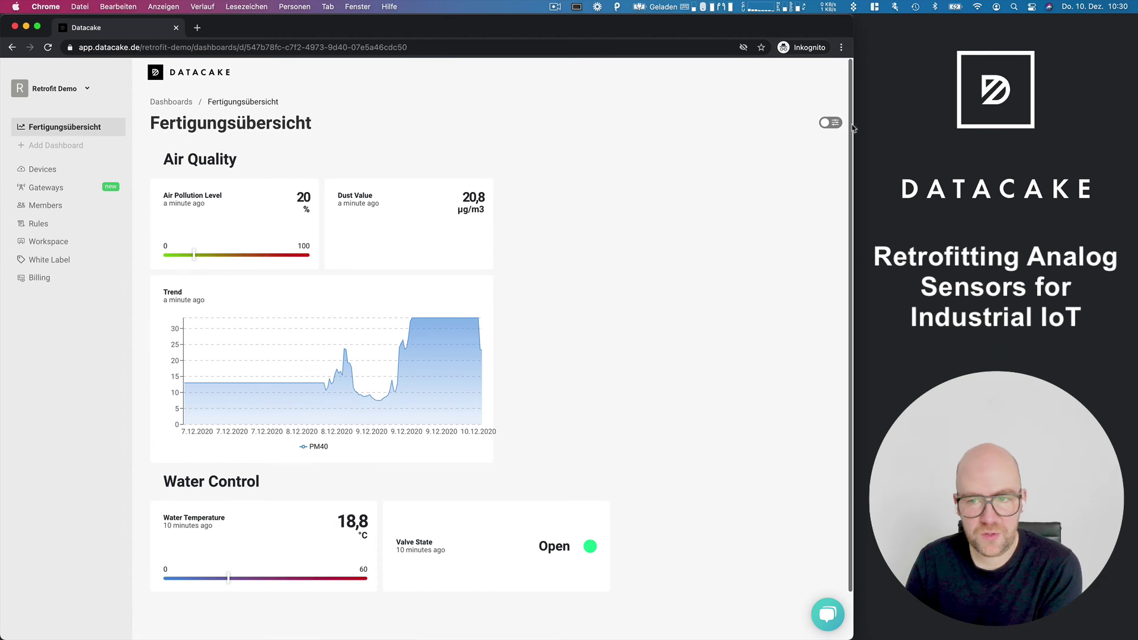
{"action": "left_click", "coordinate": [37, 188]}
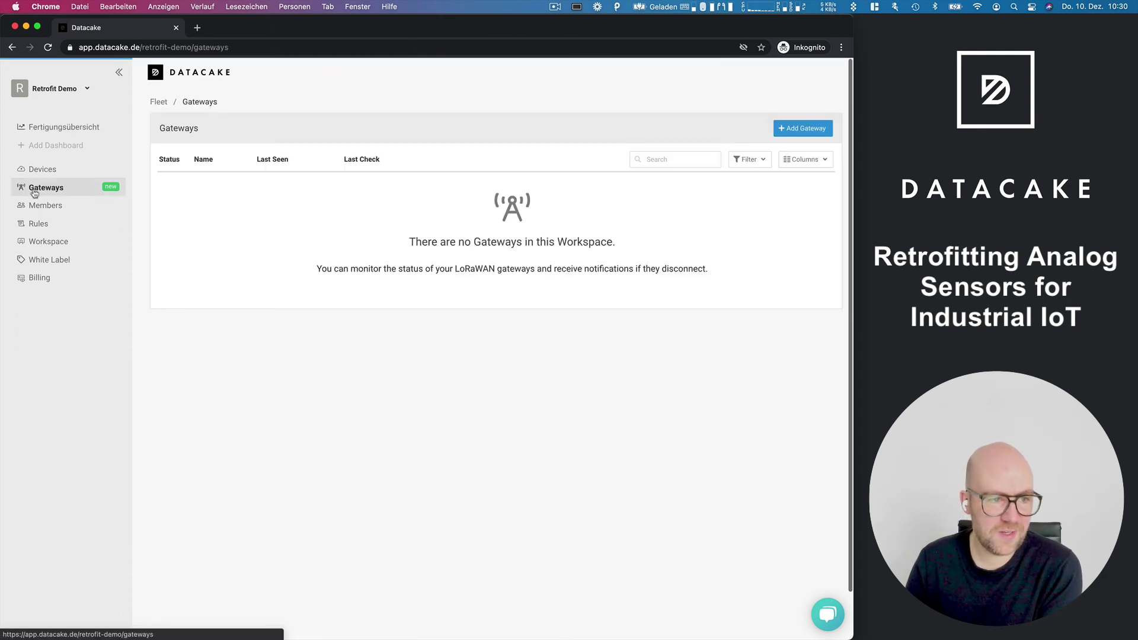
{"action": "left_click", "coordinate": [39, 172]}
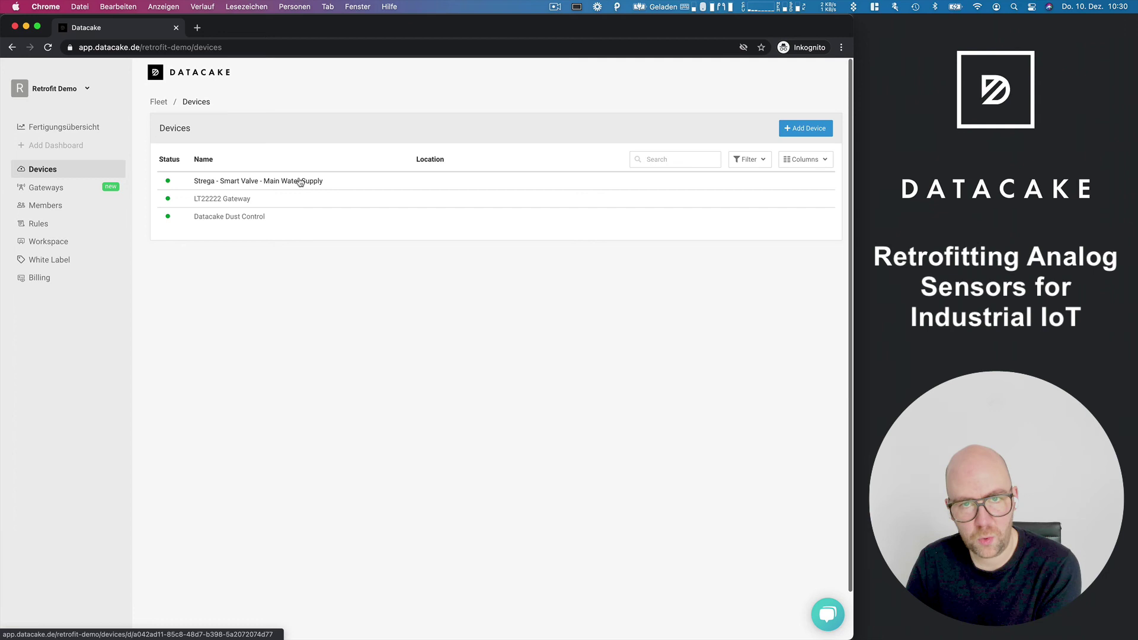
{"action": "left_click", "coordinate": [229, 216]}
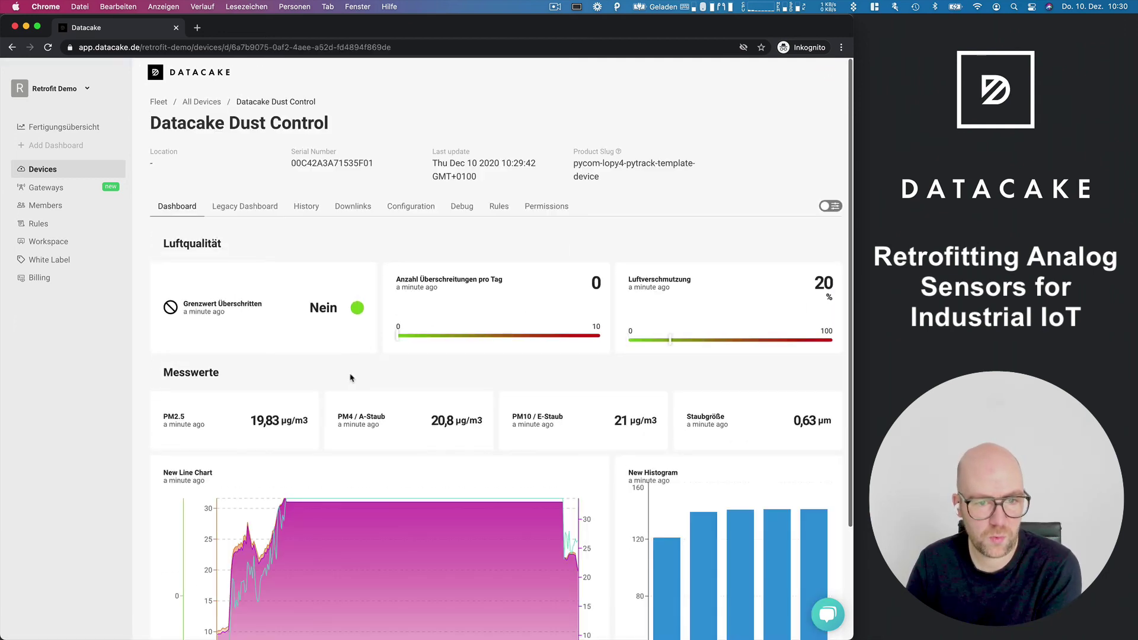
{"action": "scroll", "coordinate": [518, 397], "scroll_direction": "down", "scroll_amount": 5}
{"action": "scroll", "coordinate": [326, 225], "scroll_direction": "up", "scroll_amount": 5}
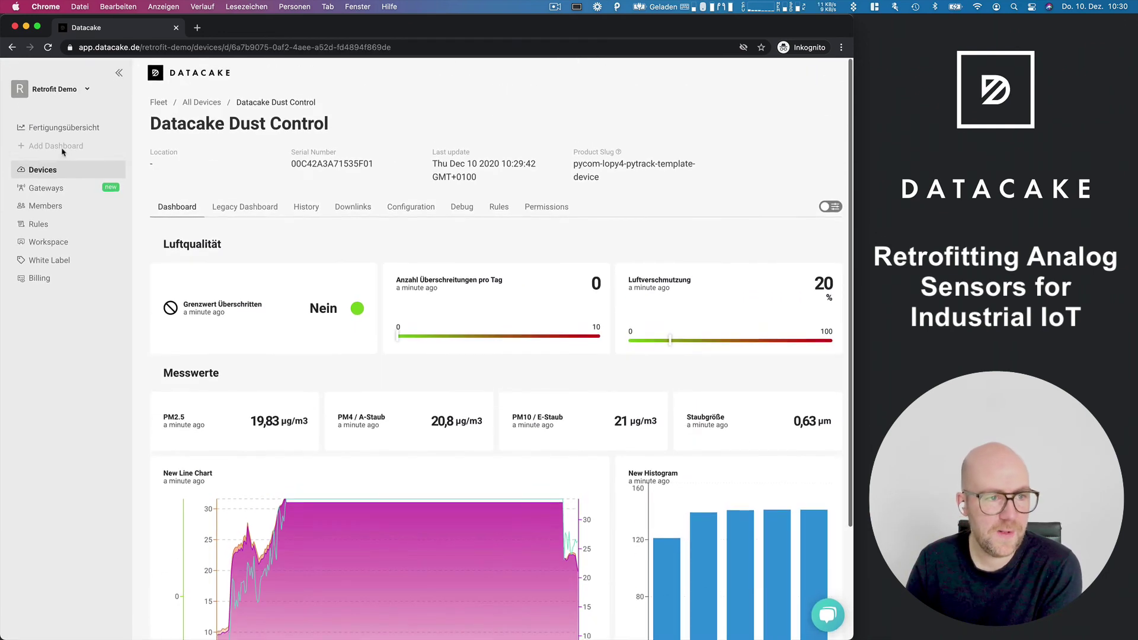
Cancel the new dashboard and return to the Fertigungsübersicht dashboard
{"action": "left_click", "coordinate": [68, 142]}
{"action": "left_click", "coordinate": [478, 246]}
{"action": "left_click", "coordinate": [64, 127]}
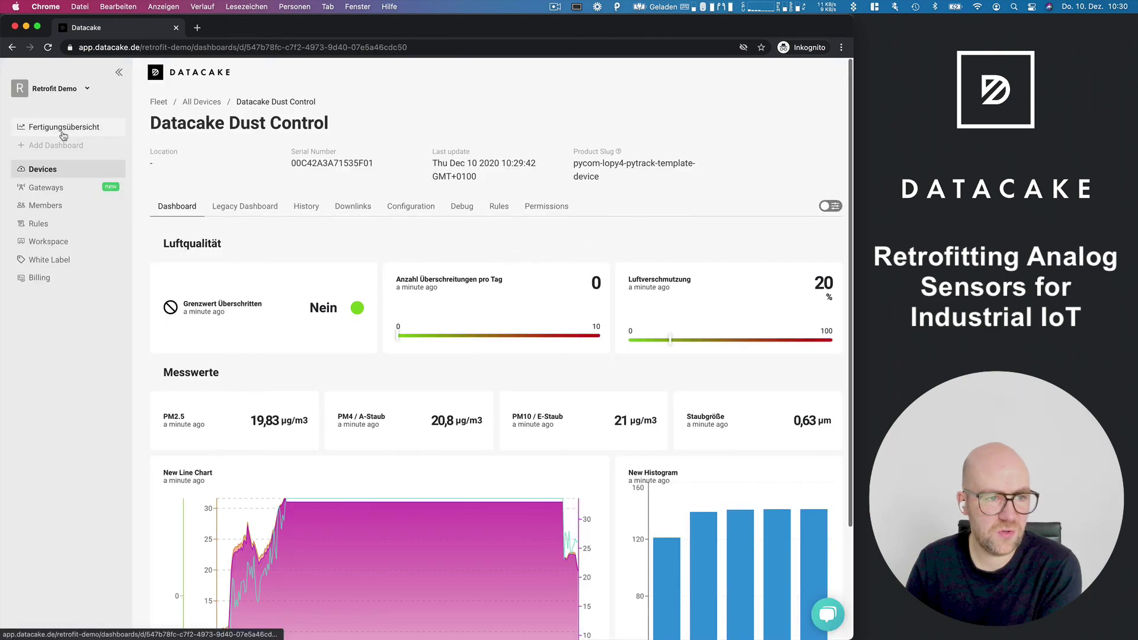
Put the Fertigungsübersicht dashboard in edit mode and add a new Value widget
{"action": "scroll", "coordinate": [249, 211], "scroll_direction": "down", "scroll_amount": 2}
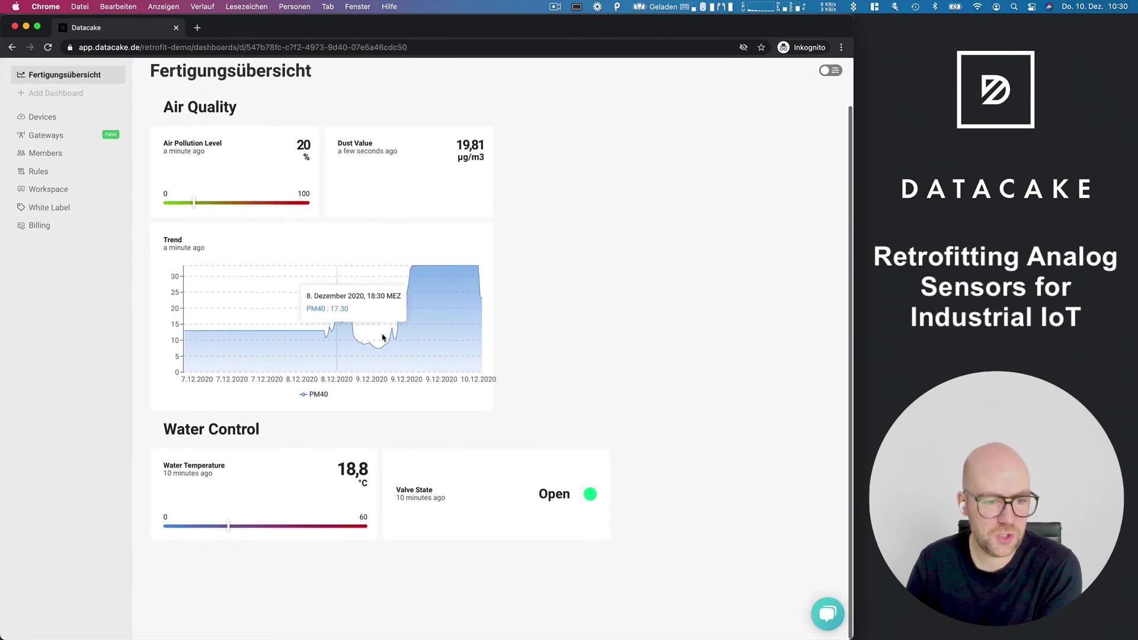
{"action": "scroll", "coordinate": [427, 507], "scroll_direction": "up", "scroll_amount": 2}
{"action": "left_click", "coordinate": [830, 122]}
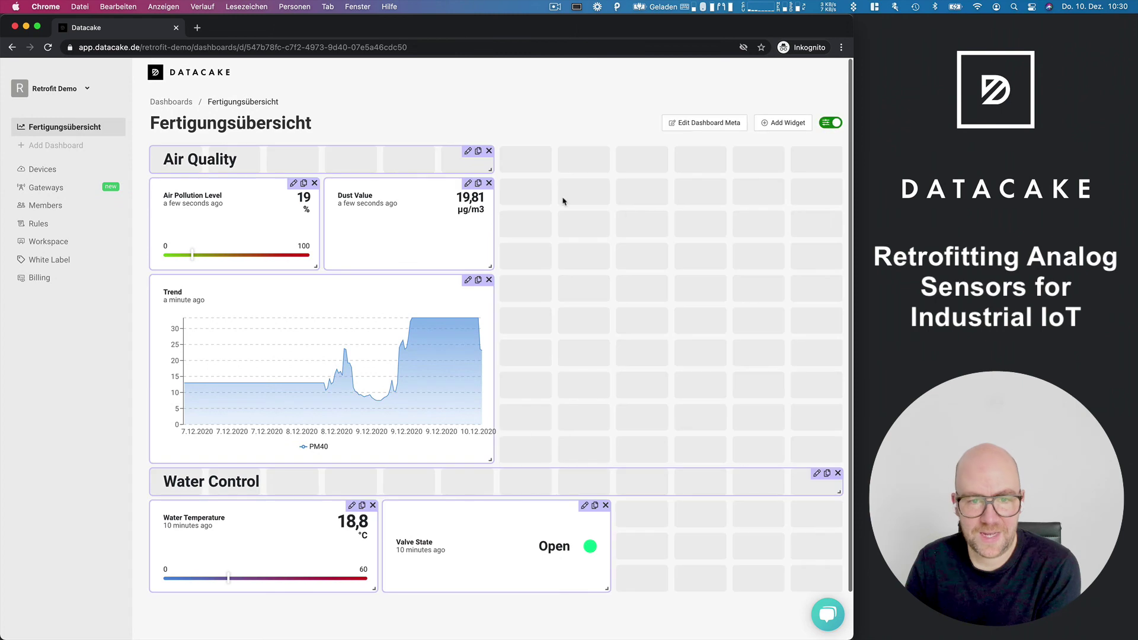
{"action": "left_click", "coordinate": [758, 130]}
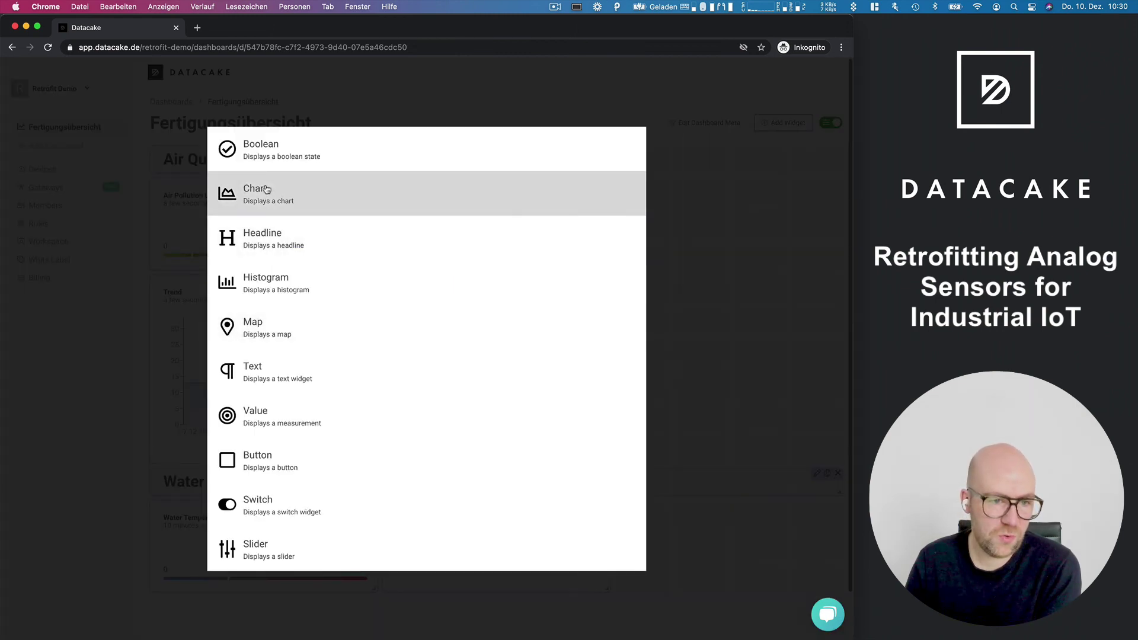
{"action": "left_click", "coordinate": [284, 418]}
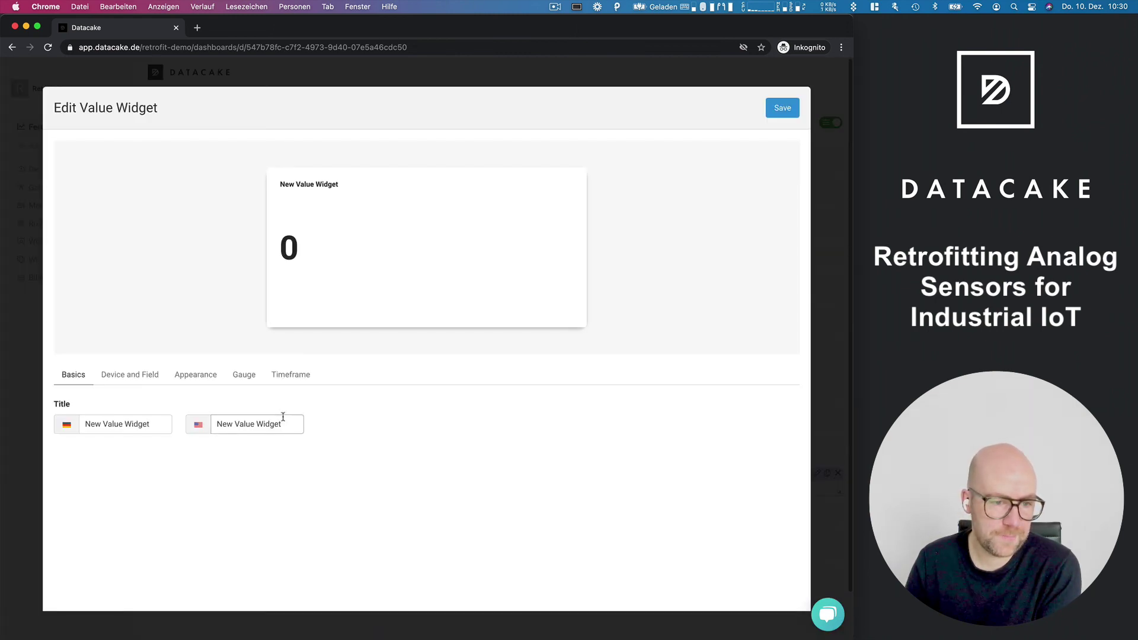
{"action": "left_click", "coordinate": [125, 388]}
Bind the Value widget to device LT22222 Gateway, field Tank Fill Level, and save it
{"action": "left_click", "coordinate": [138, 425]}
{"action": "left_click", "coordinate": [143, 450]}
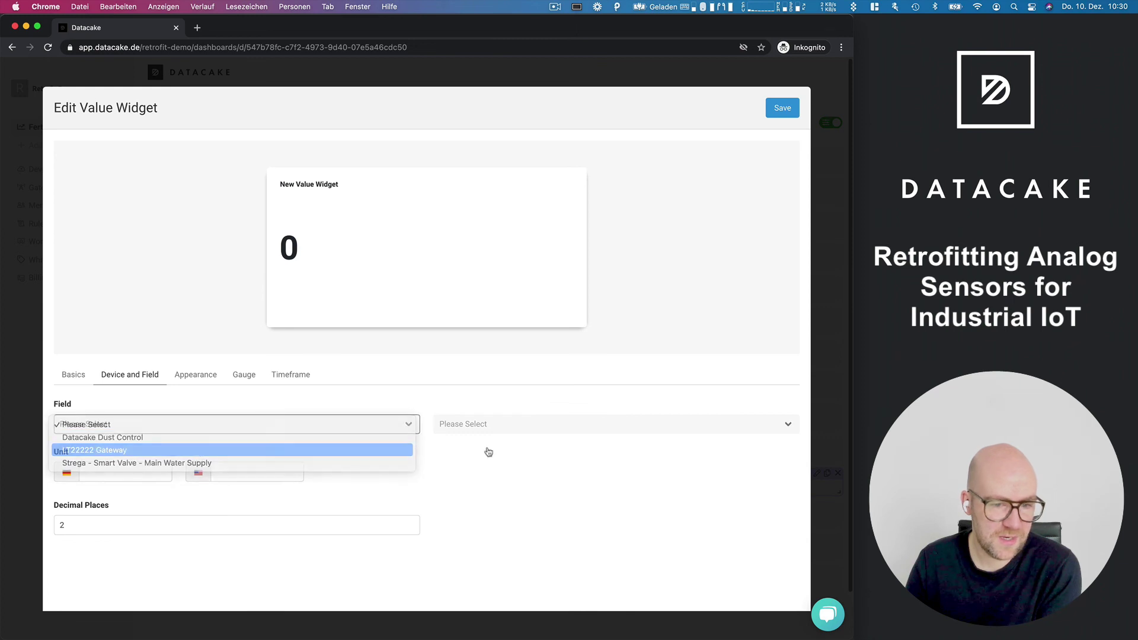
{"action": "left_click", "coordinate": [497, 424]}
{"action": "left_click", "coordinate": [468, 437]}
{"action": "left_click", "coordinate": [496, 431]}
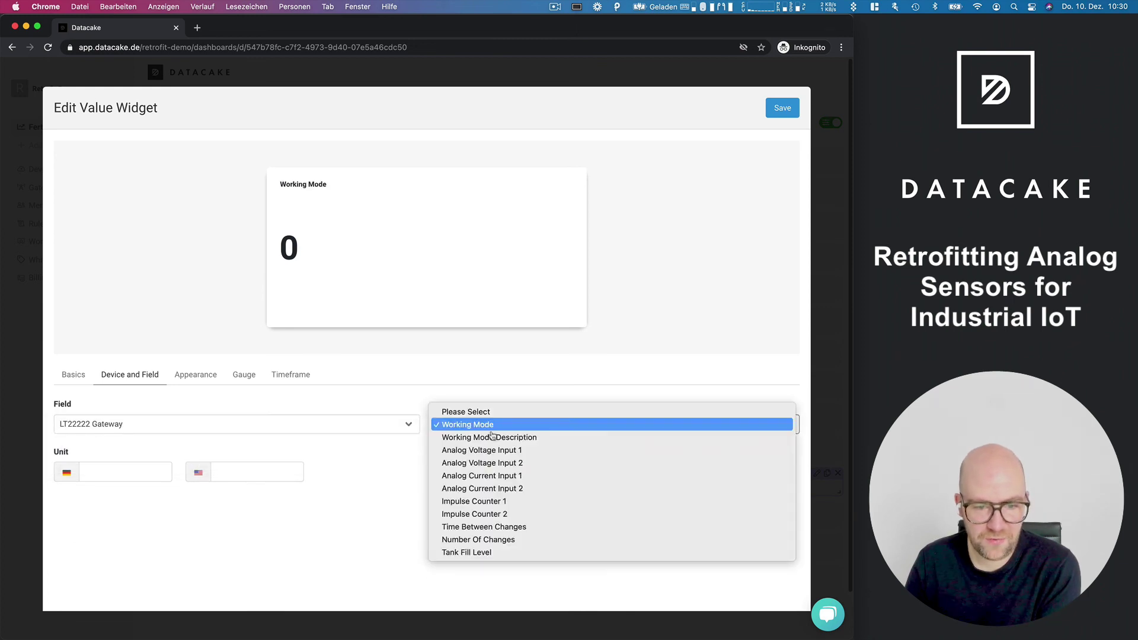
{"action": "left_click", "coordinate": [489, 553]}
{"action": "left_click", "coordinate": [782, 108]}
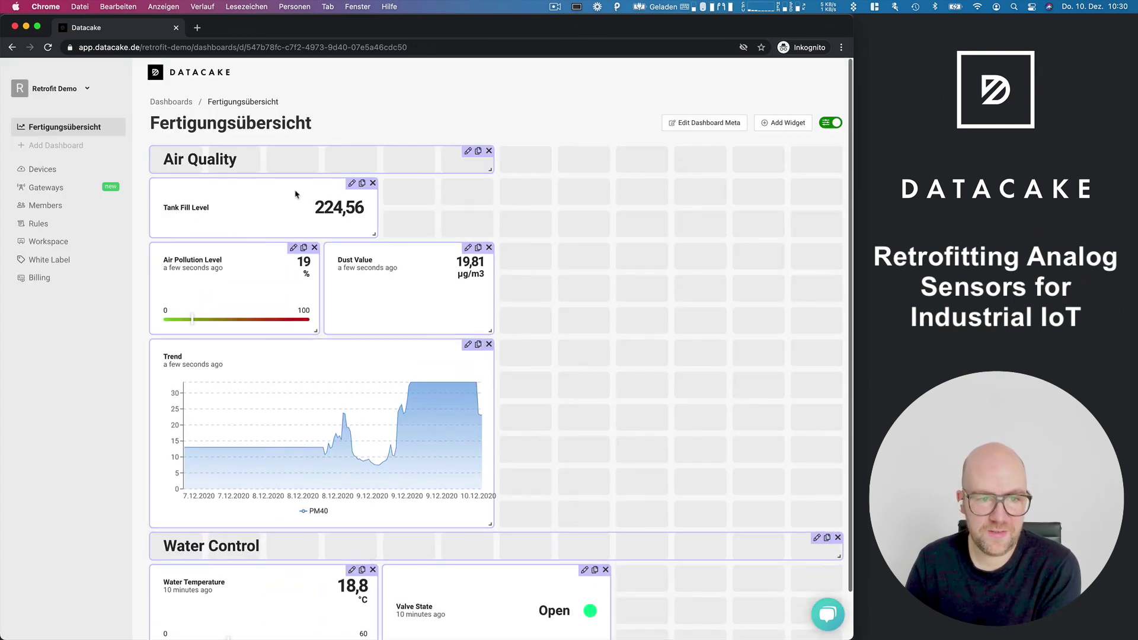
Move the Tank Fill Level widget beside Air Quality, make it taller, and save the dashboard
{"action": "left_click_drag", "start_coordinate": [295, 200], "coordinate": [651, 173]}
{"action": "left_click_drag", "start_coordinate": [723, 204], "coordinate": [723, 268]}
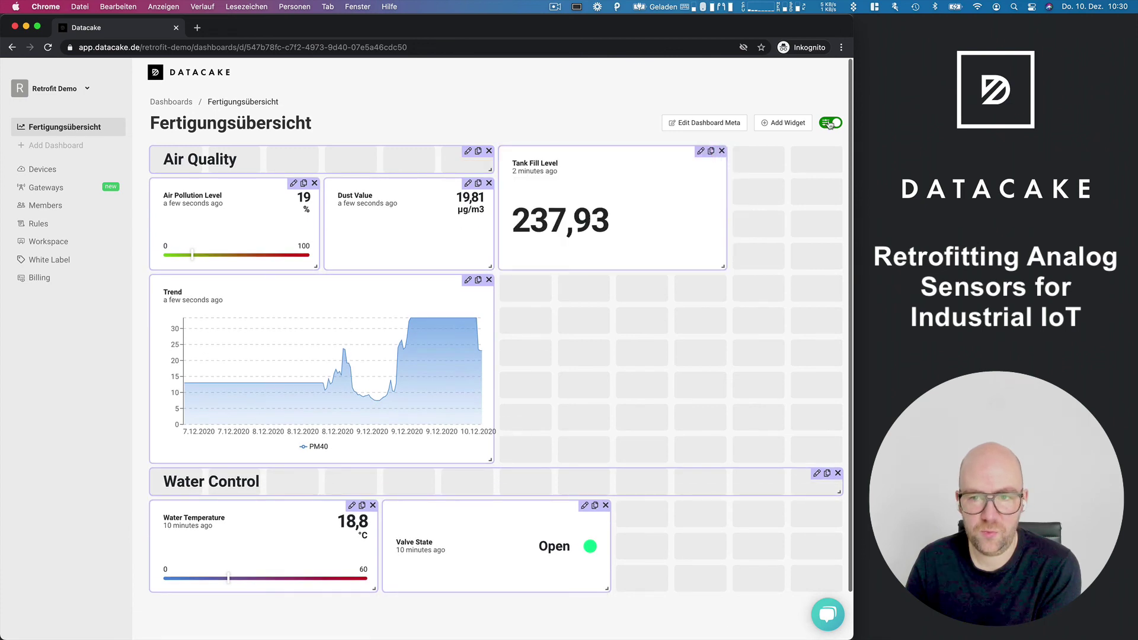
{"action": "left_click", "coordinate": [830, 122]}
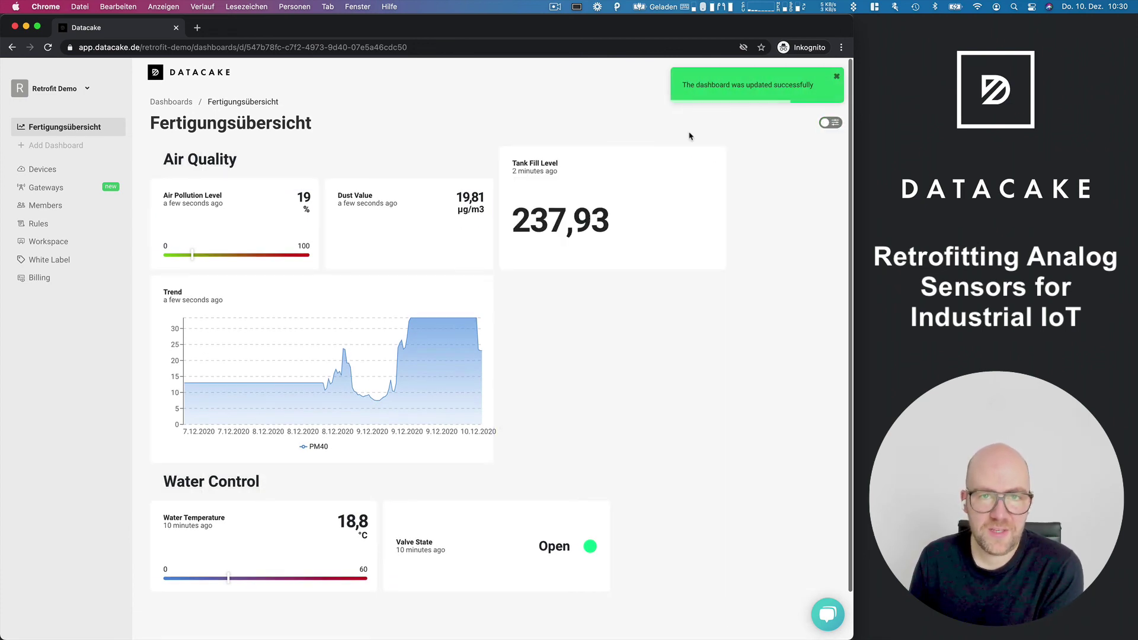